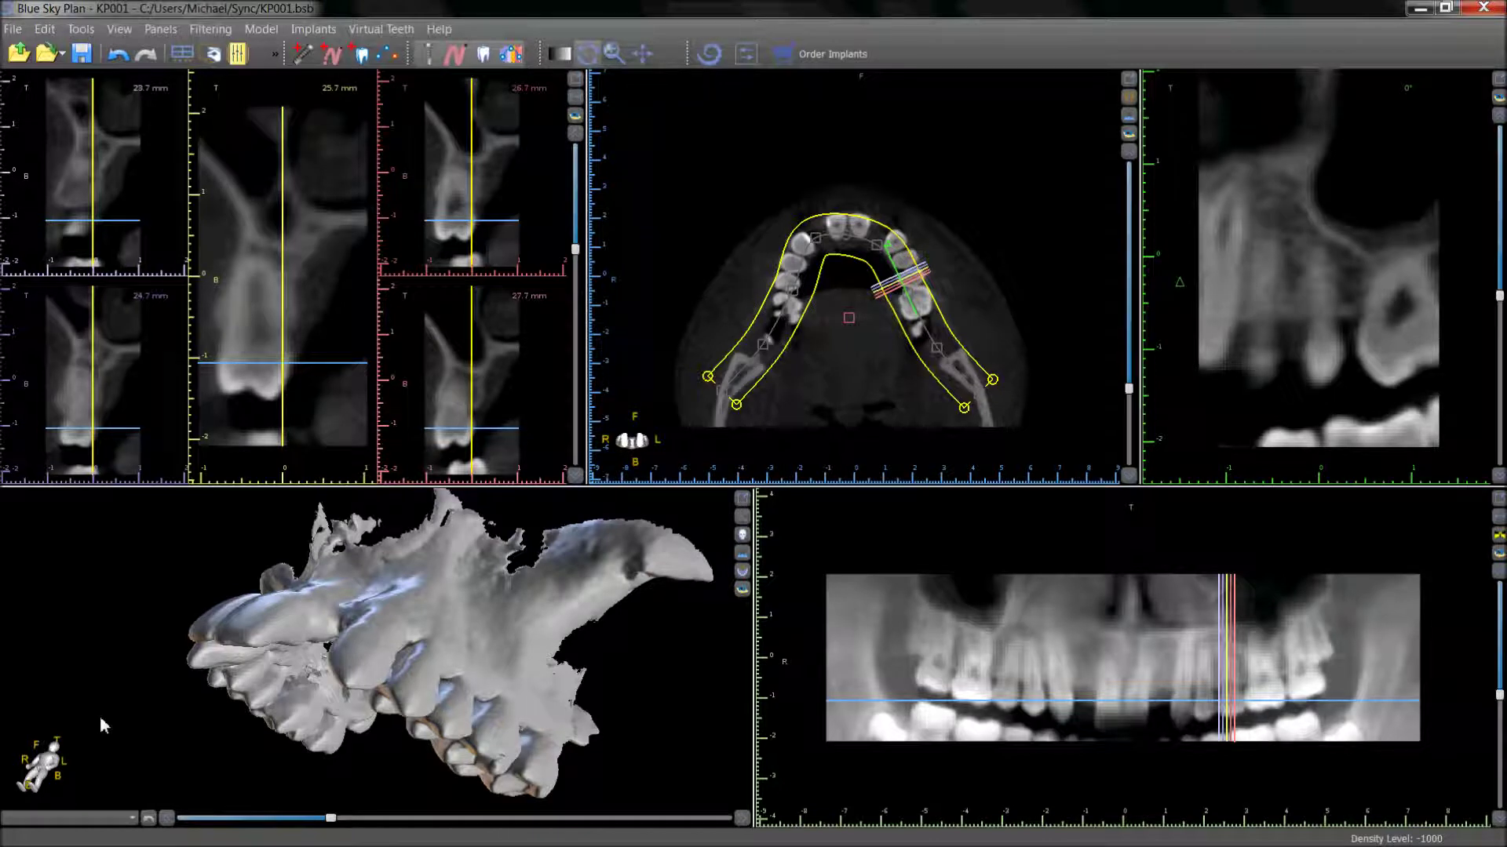
Open the Segmentation panel from the Panels menu
left_click(243, 55)
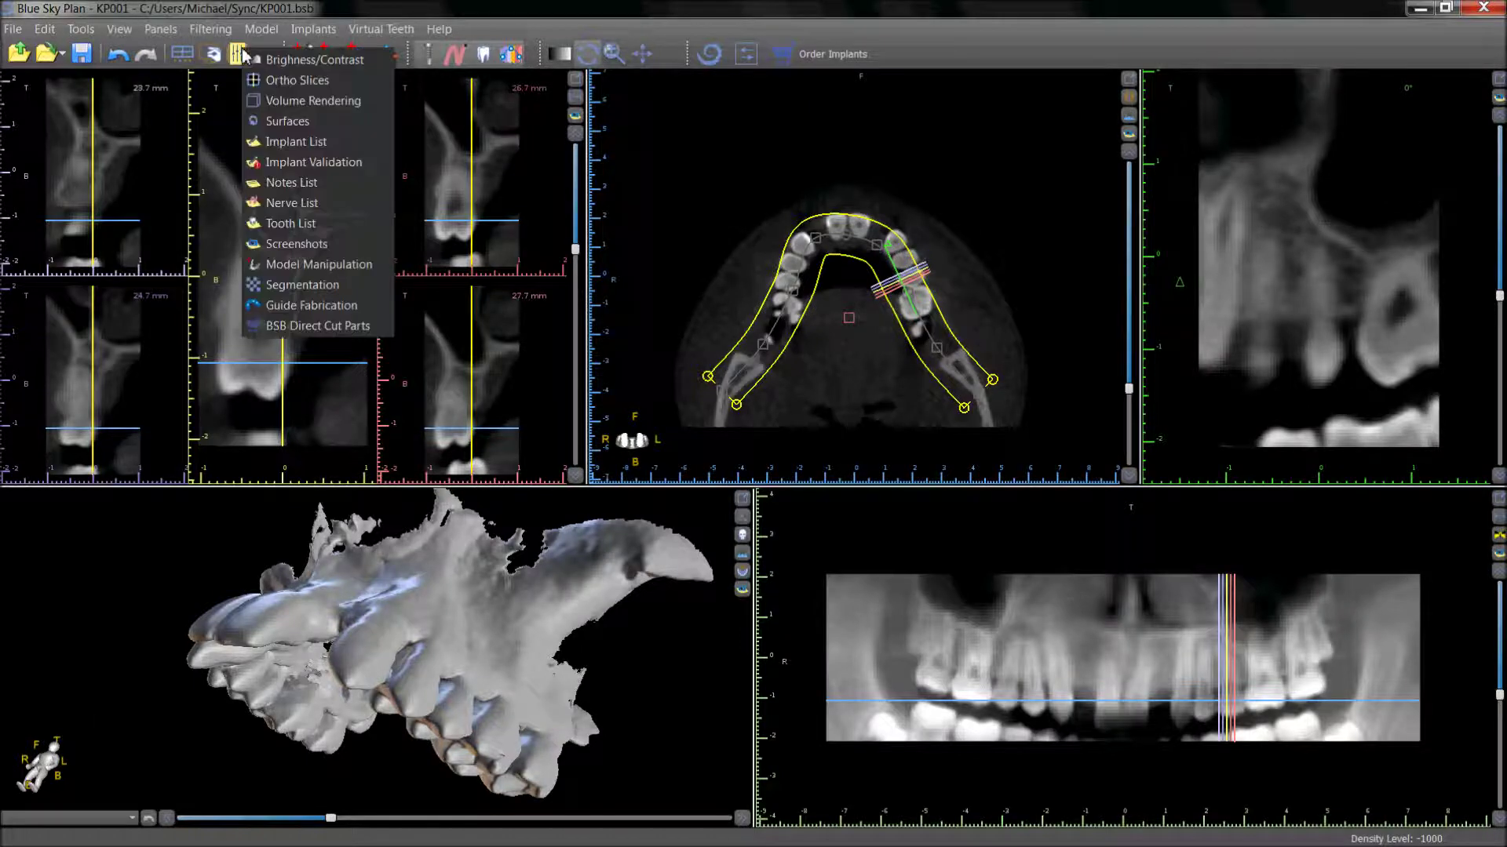
left_click(294, 285)
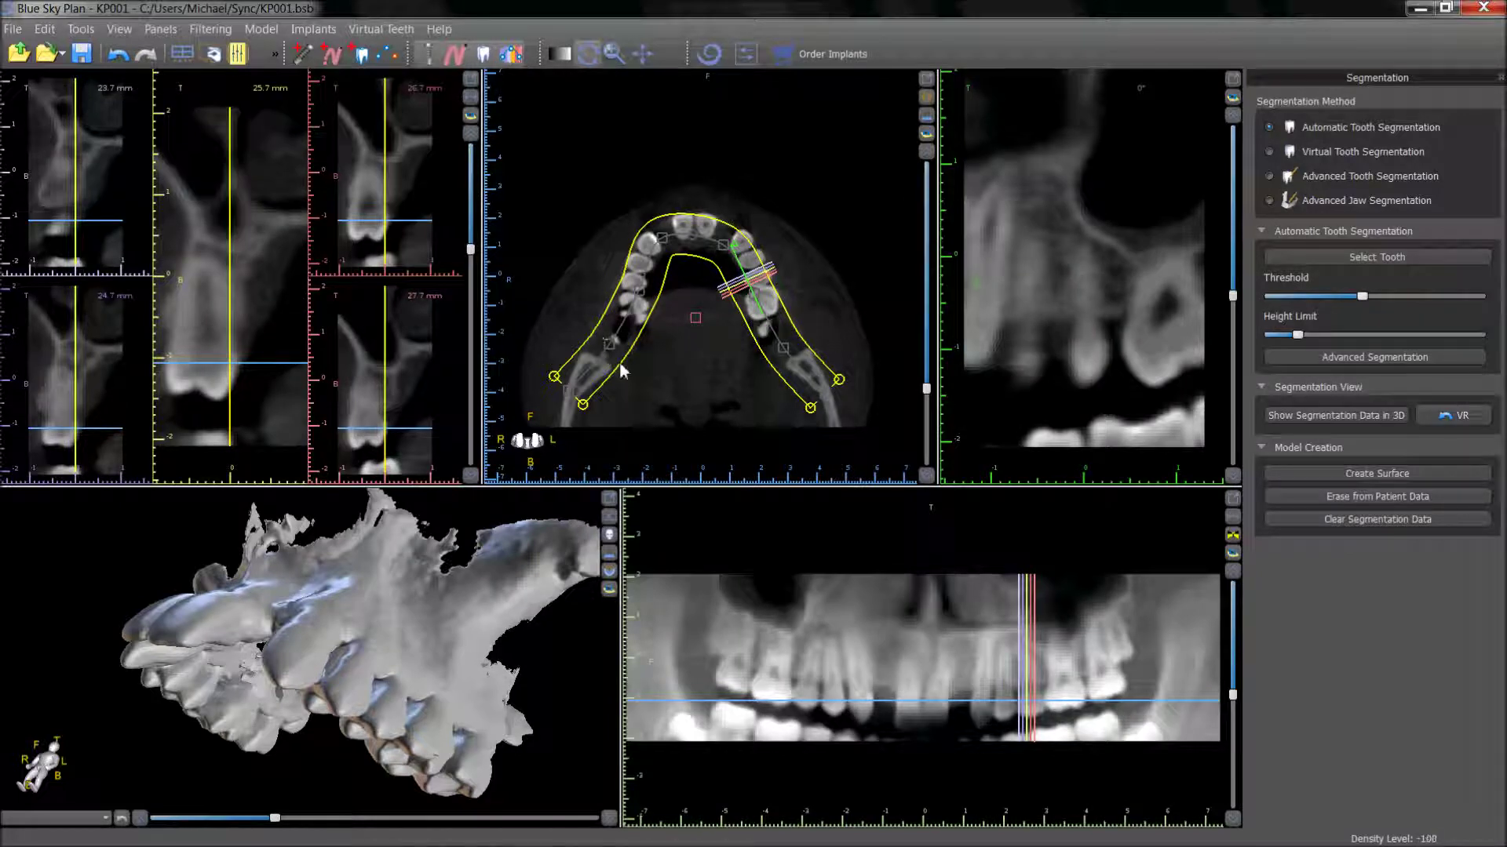
Auto-segment the upper tooth picked in the axial view, fine-tune the threshold, and show it in 3D
left_click(1004, 710)
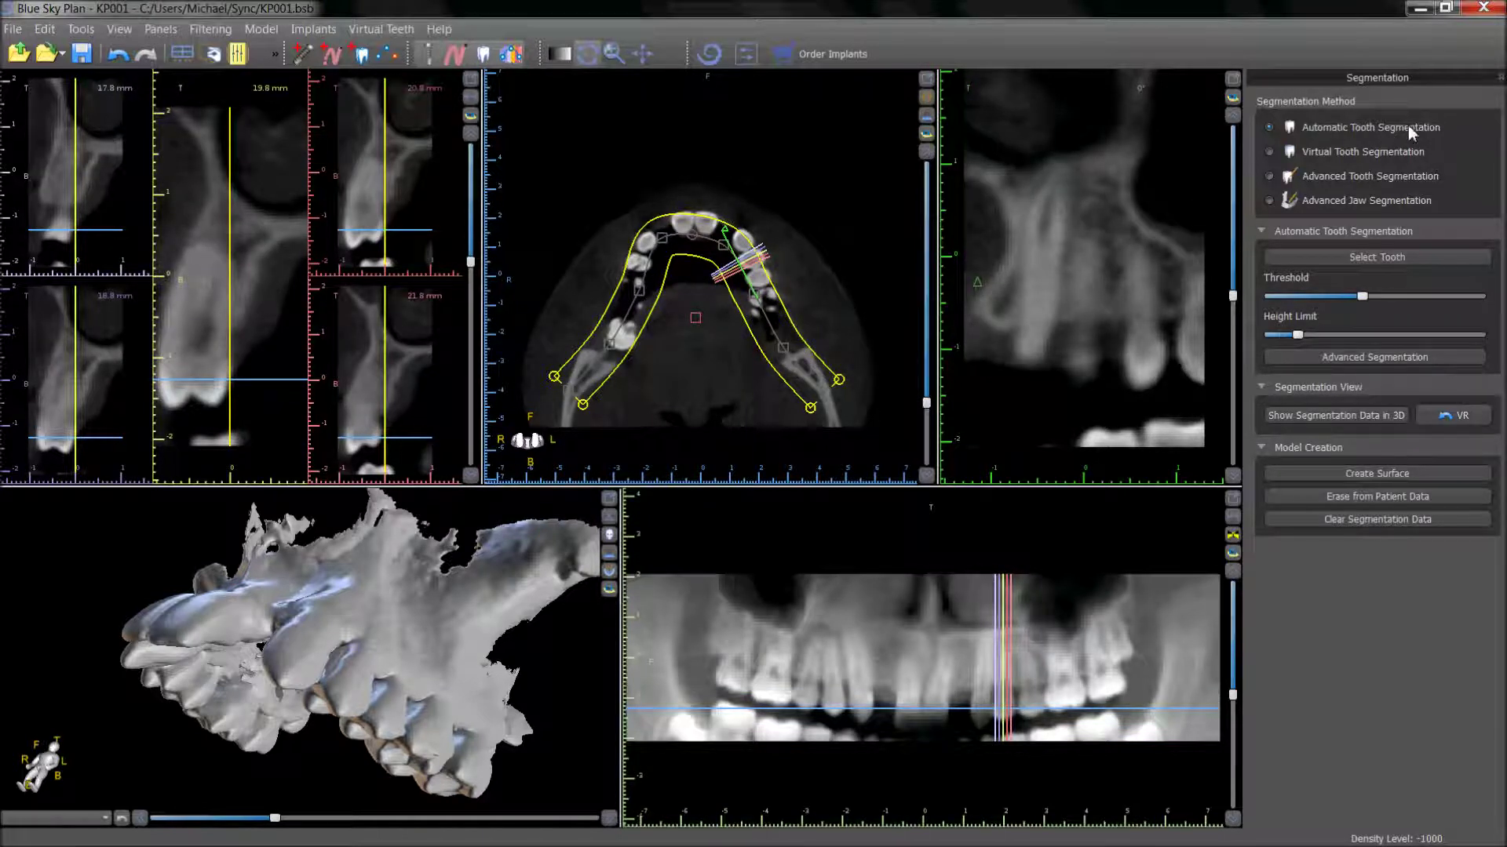
left_click(1332, 256)
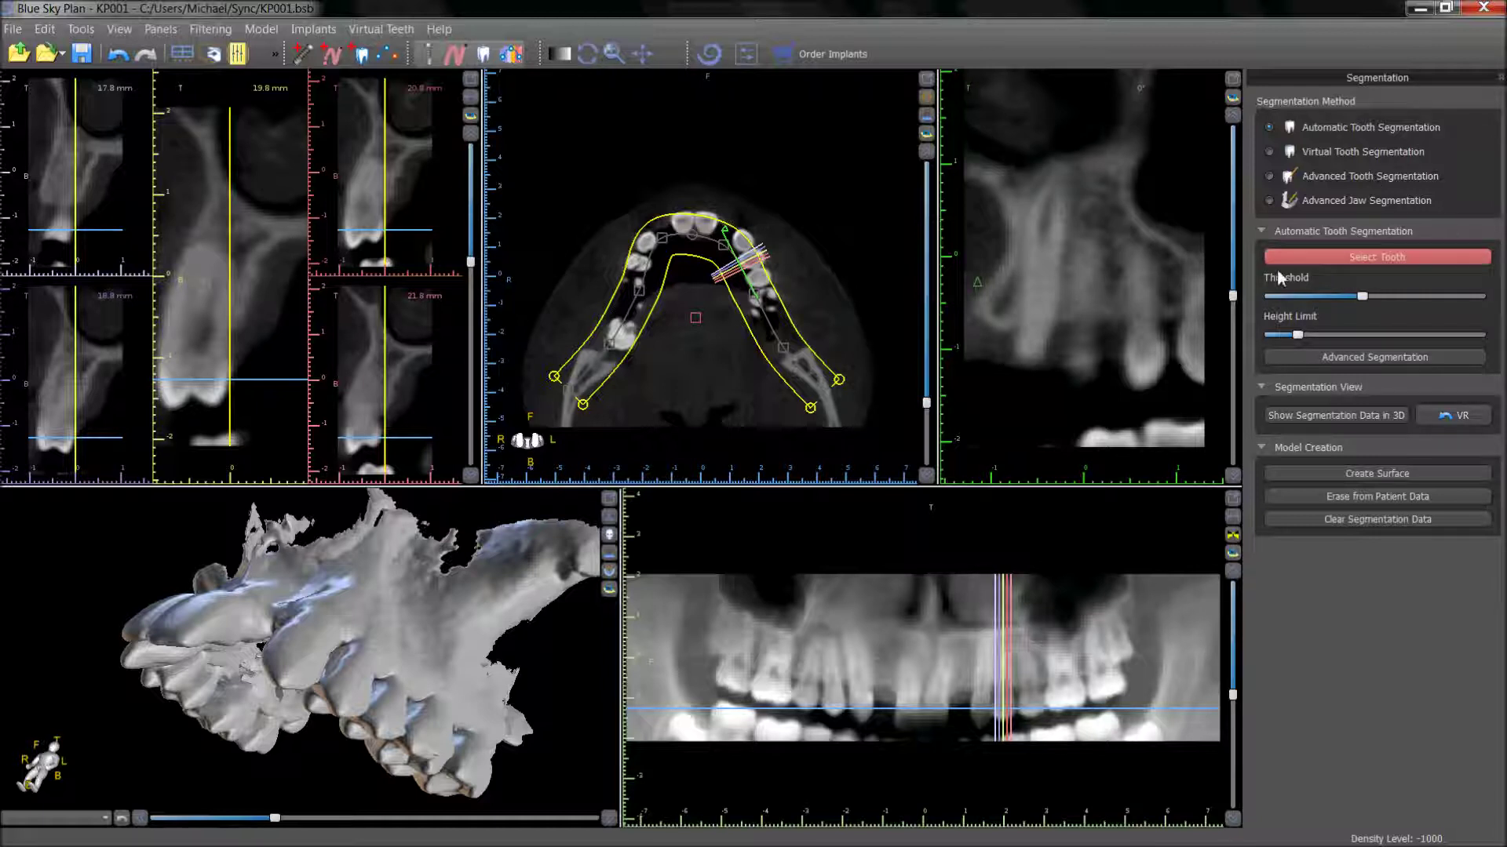
left_click(757, 272)
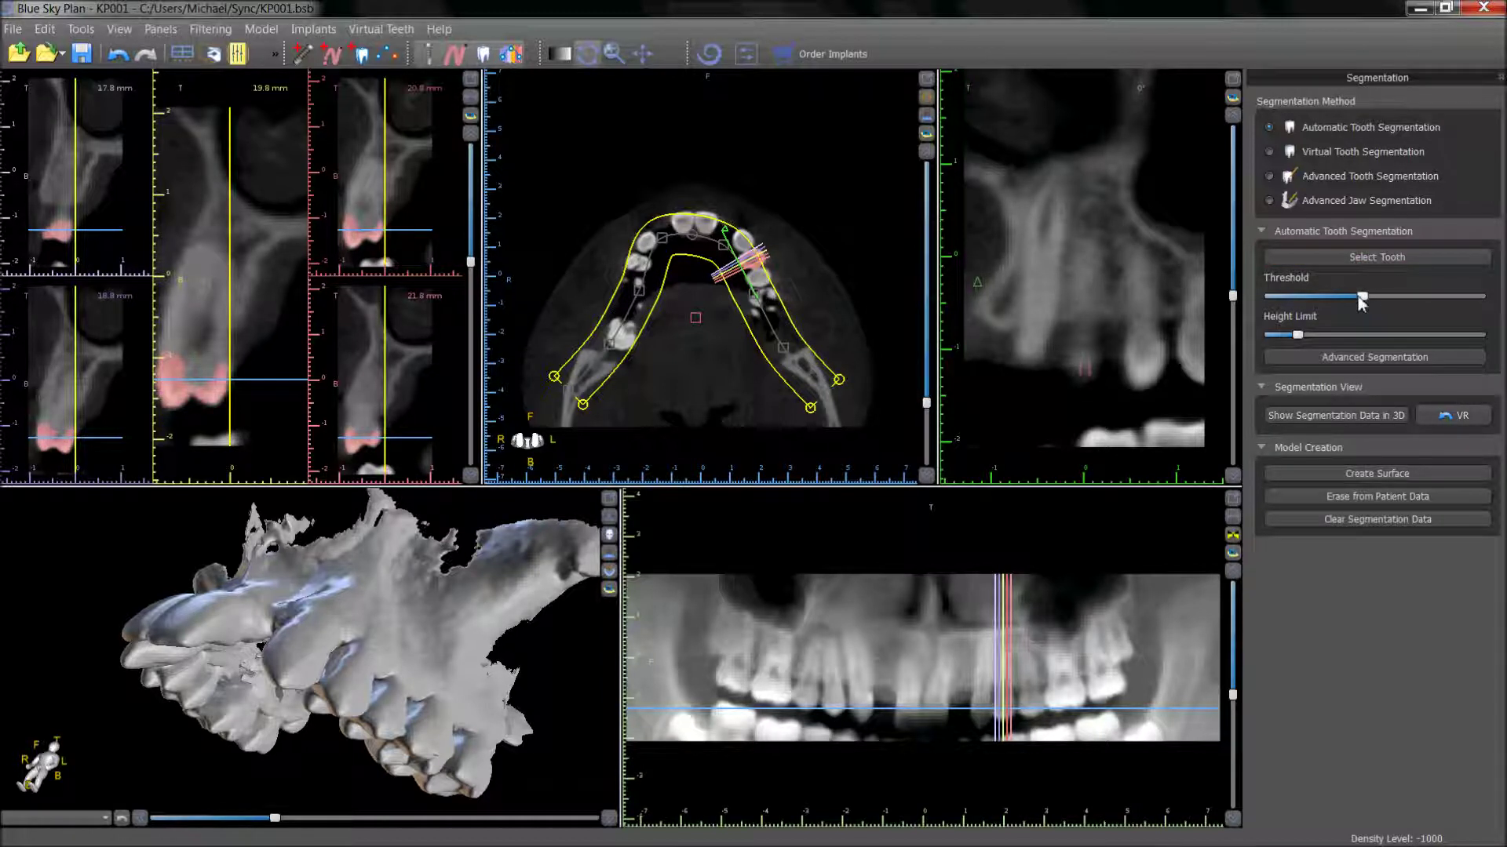
left_click_drag(1359, 295, 1315, 335)
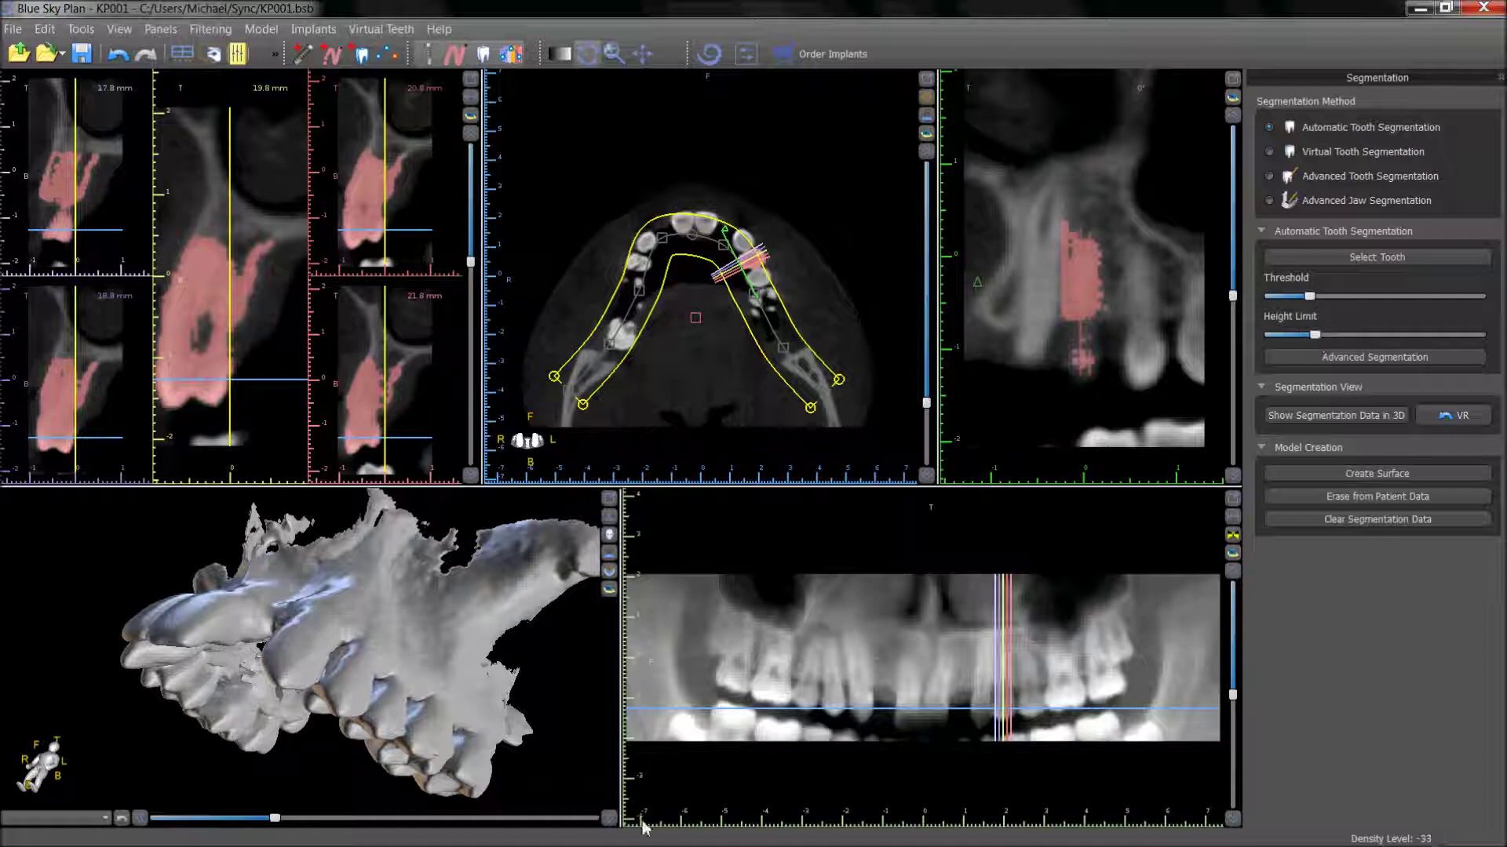
left_click_drag(1309, 297, 1324, 297)
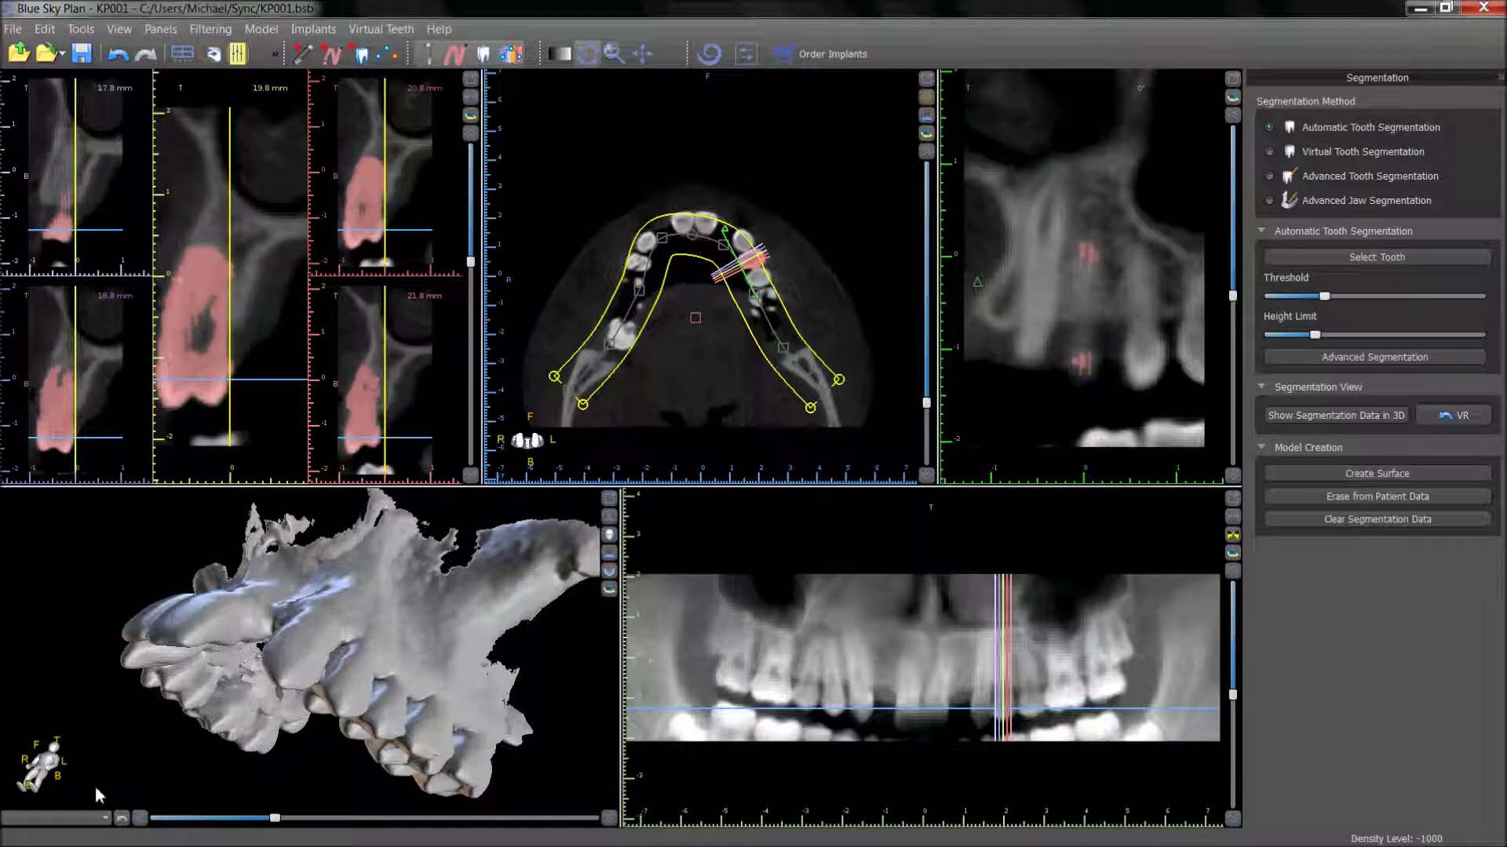
left_click(1307, 417)
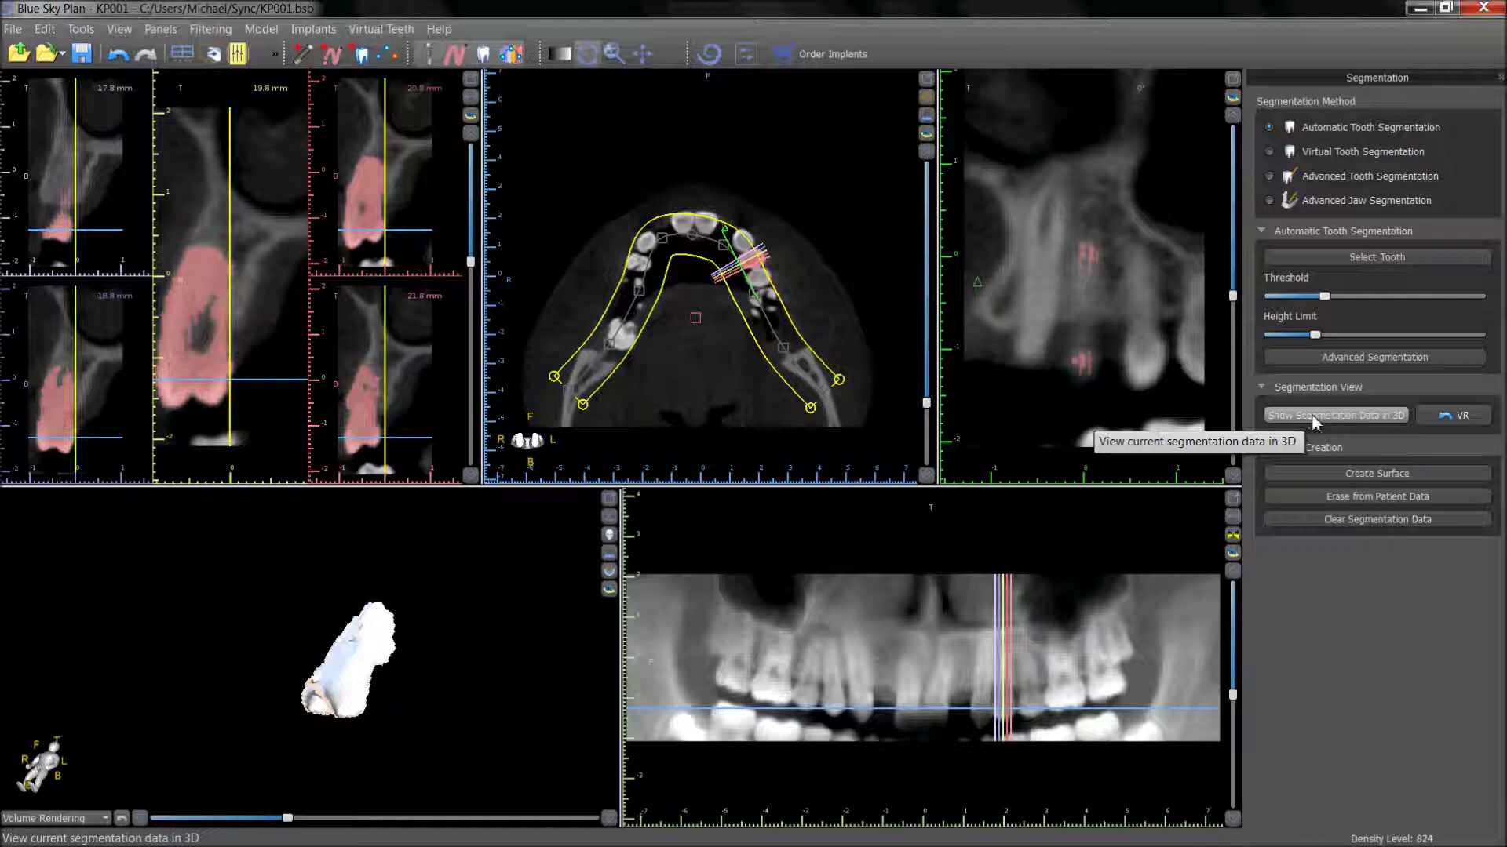
Show the segmented tooth alone in 3D and create the 'Tooth Model' surface from it
left_click(1448, 420)
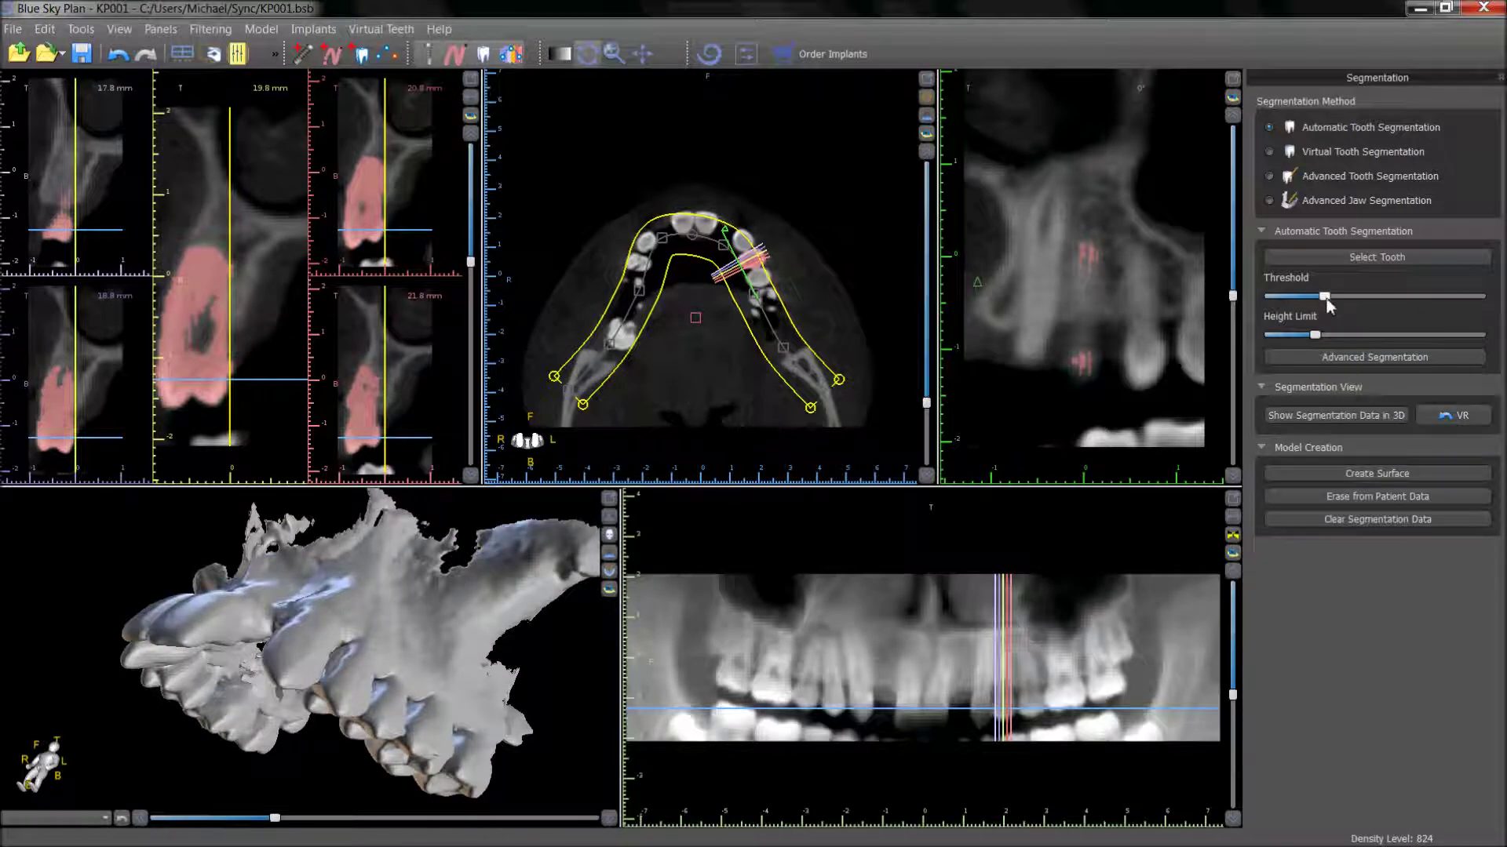
left_click(1318, 422)
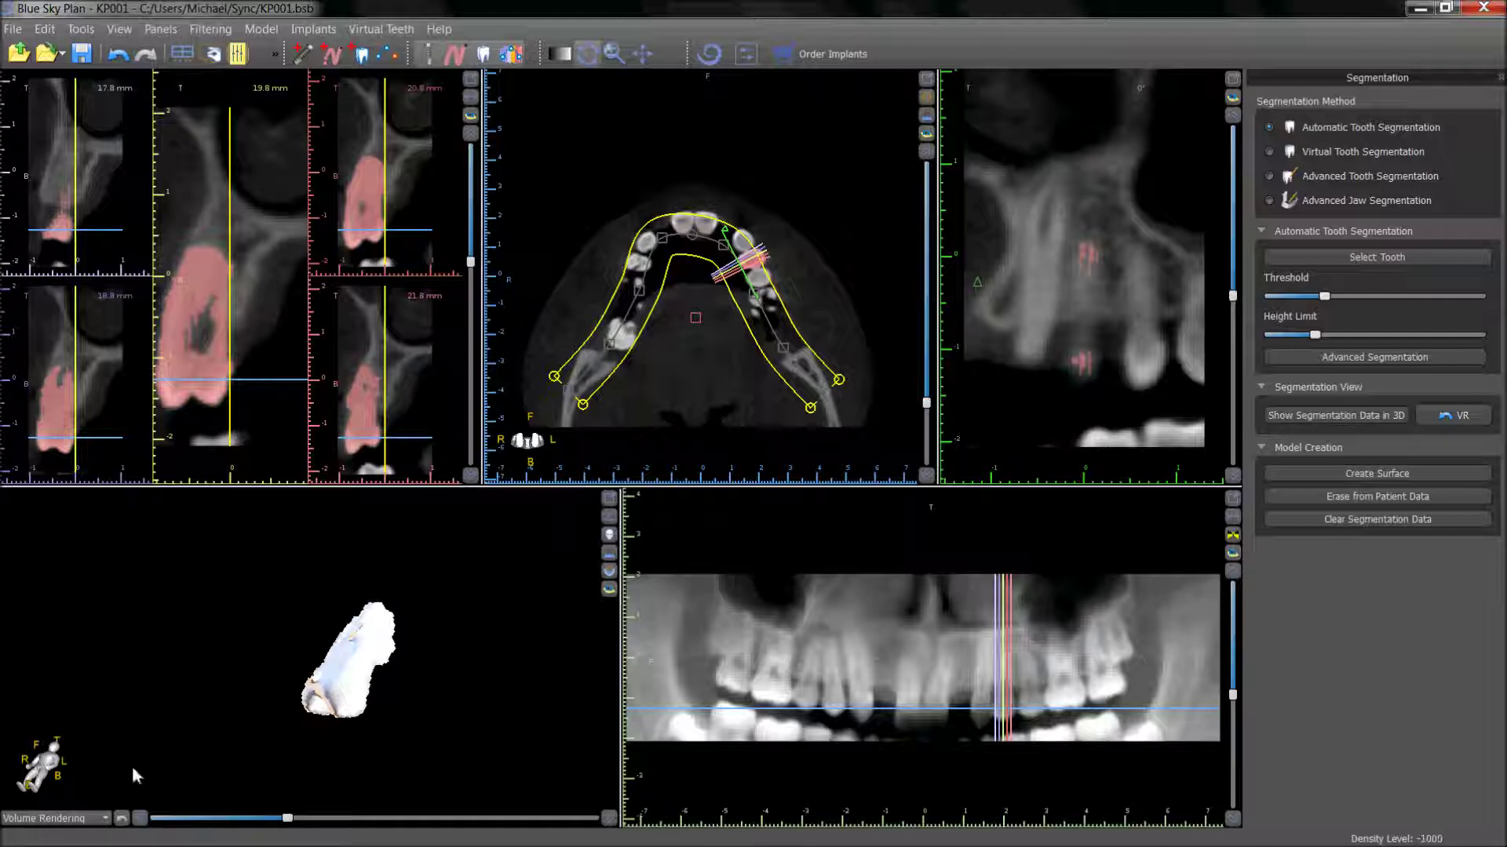
left_click(1302, 474)
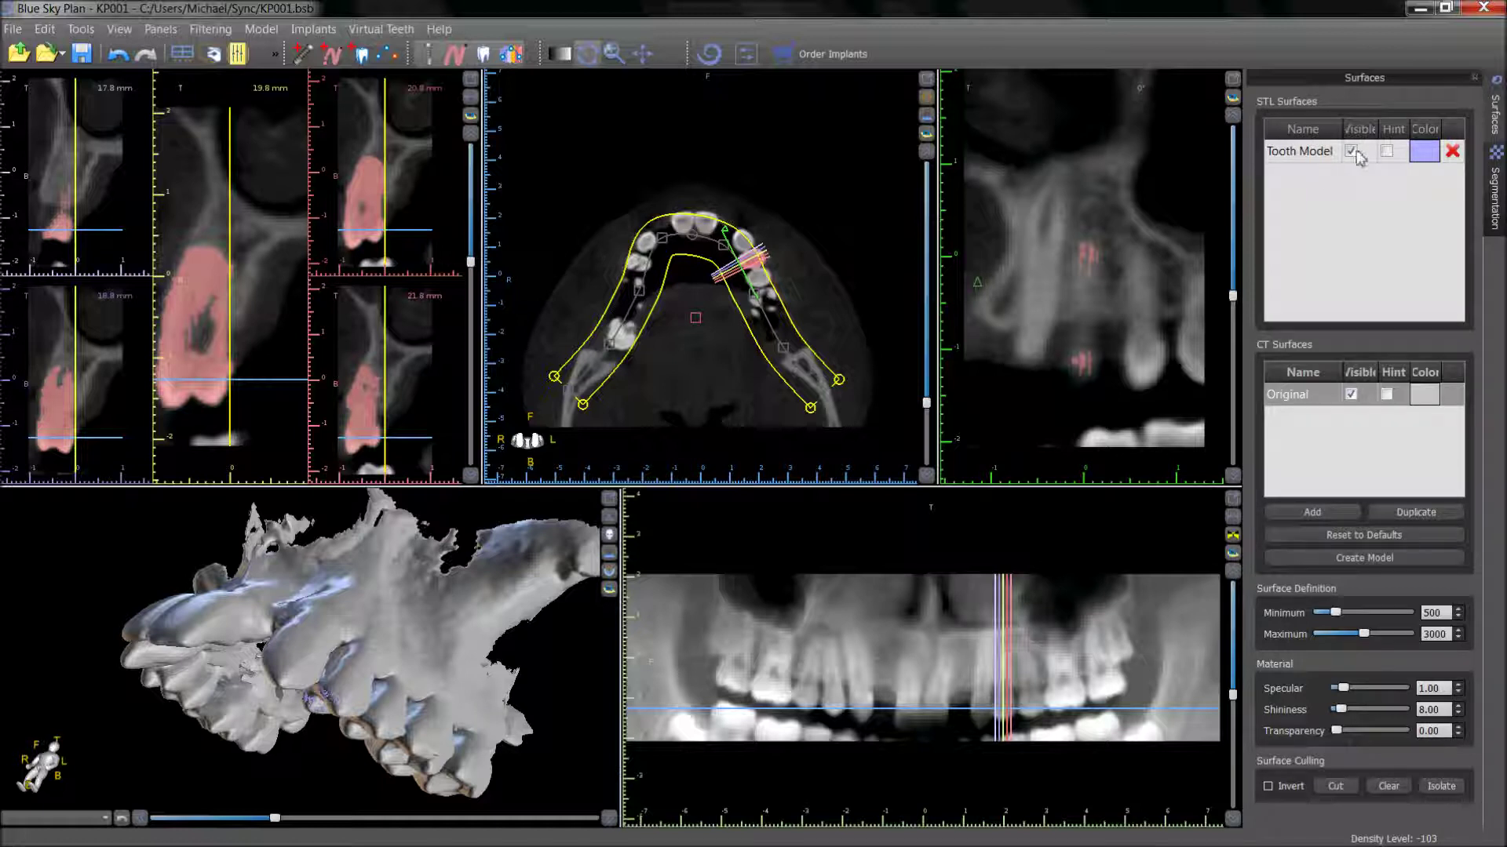
Hide and re-show the CT bone surface and the Tooth Model surface to compare them
left_click(1351, 395)
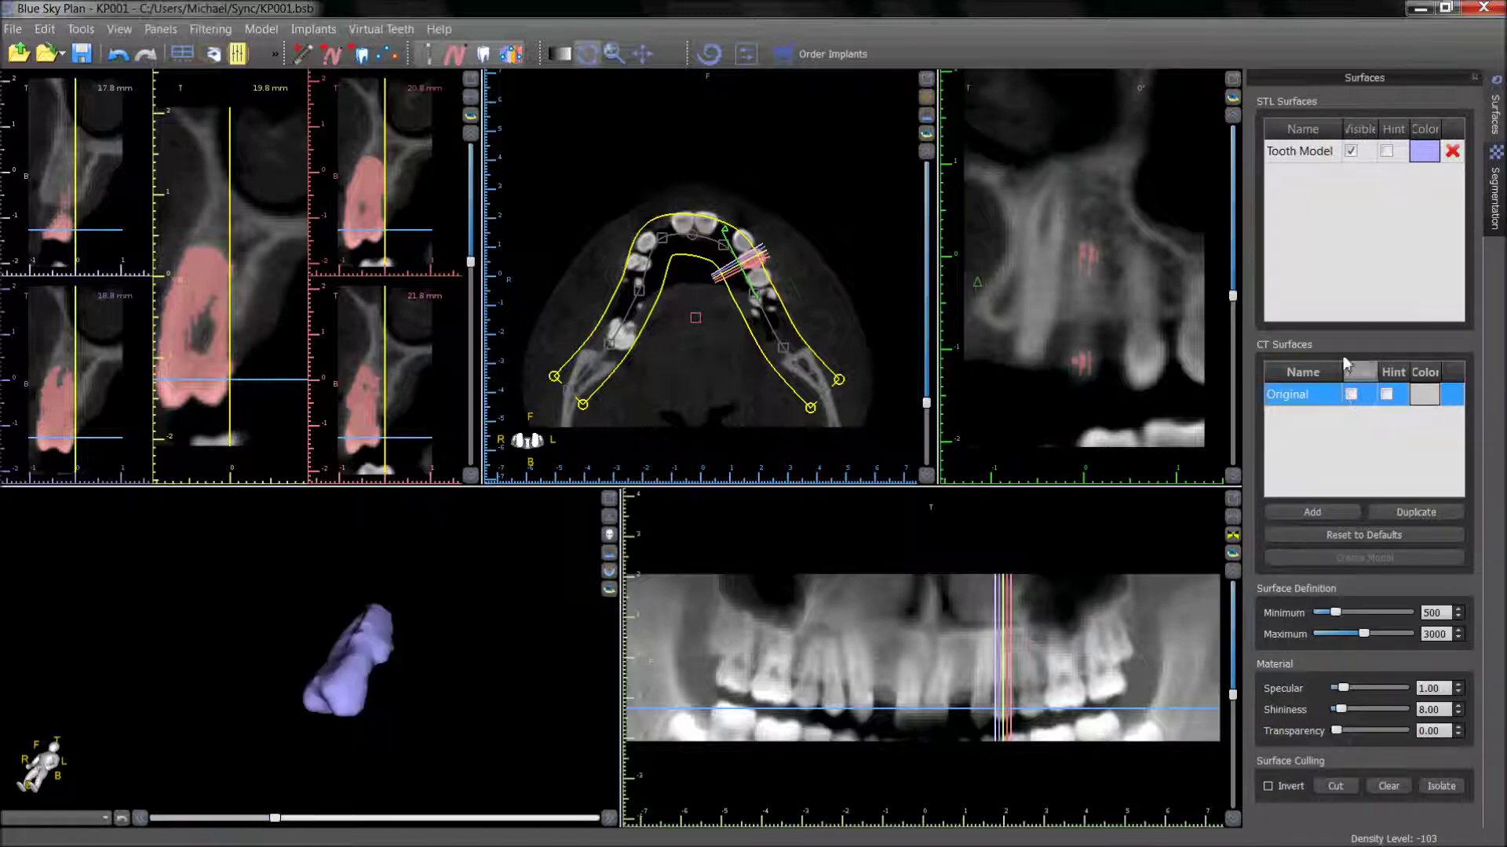
left_click(1351, 151)
left_click(1351, 150)
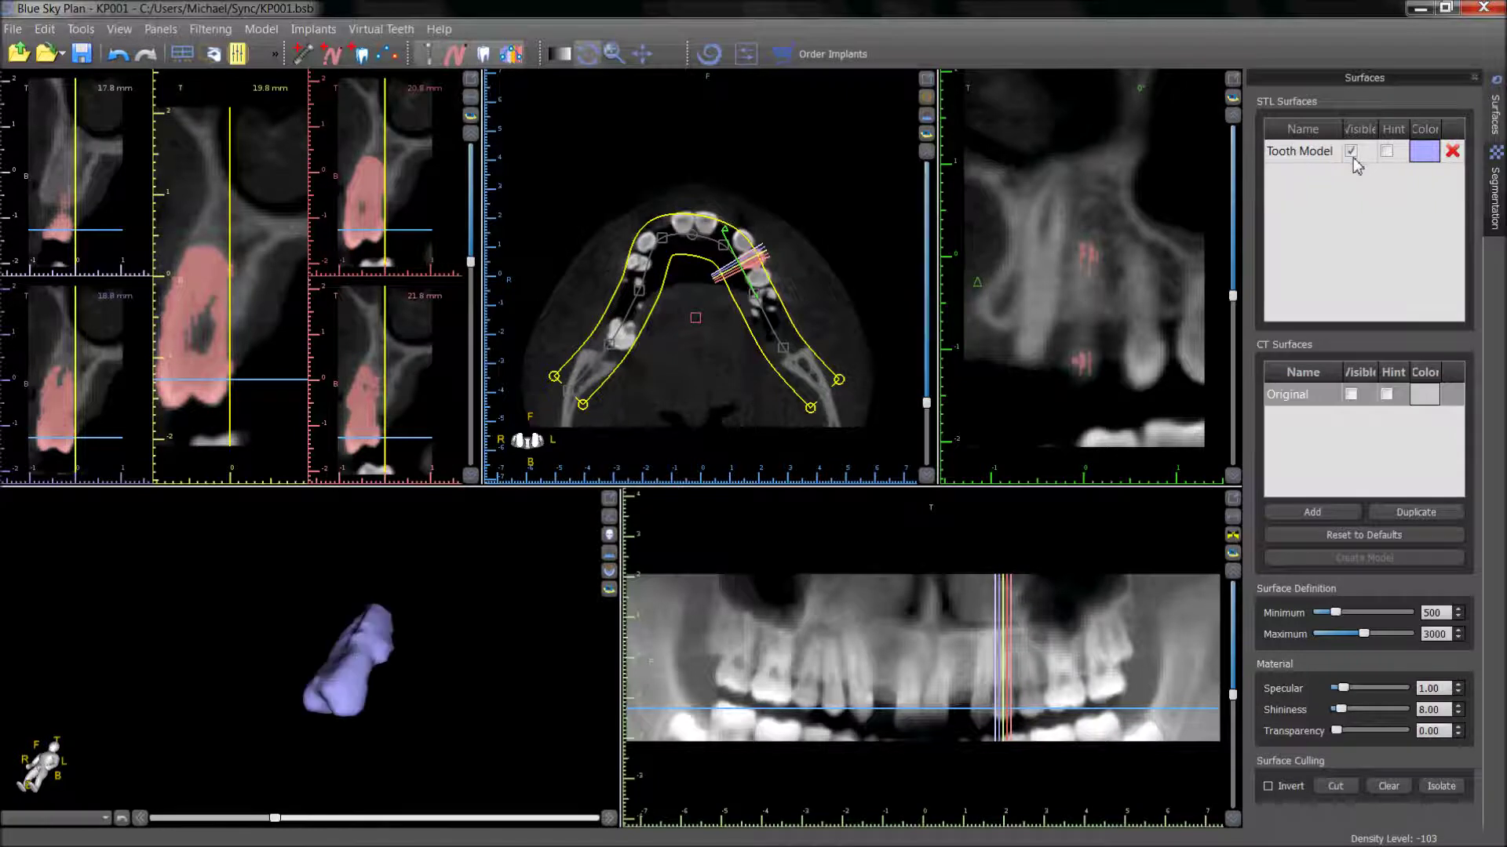
left_click(1351, 394)
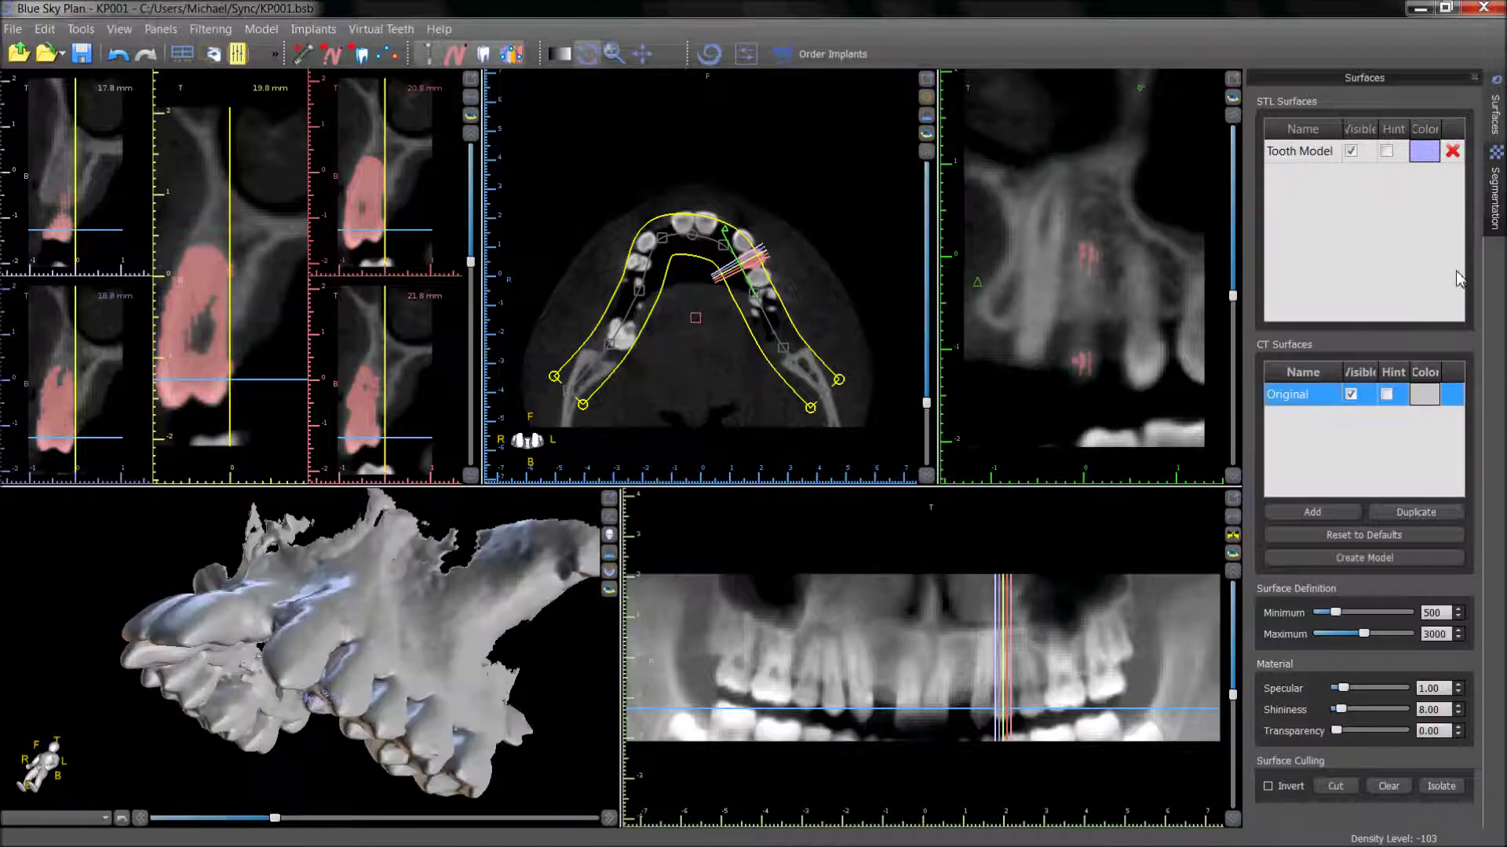
Erase the segmented tooth from the patient data and rotate the 3D view to check the result
left_click(1494, 229)
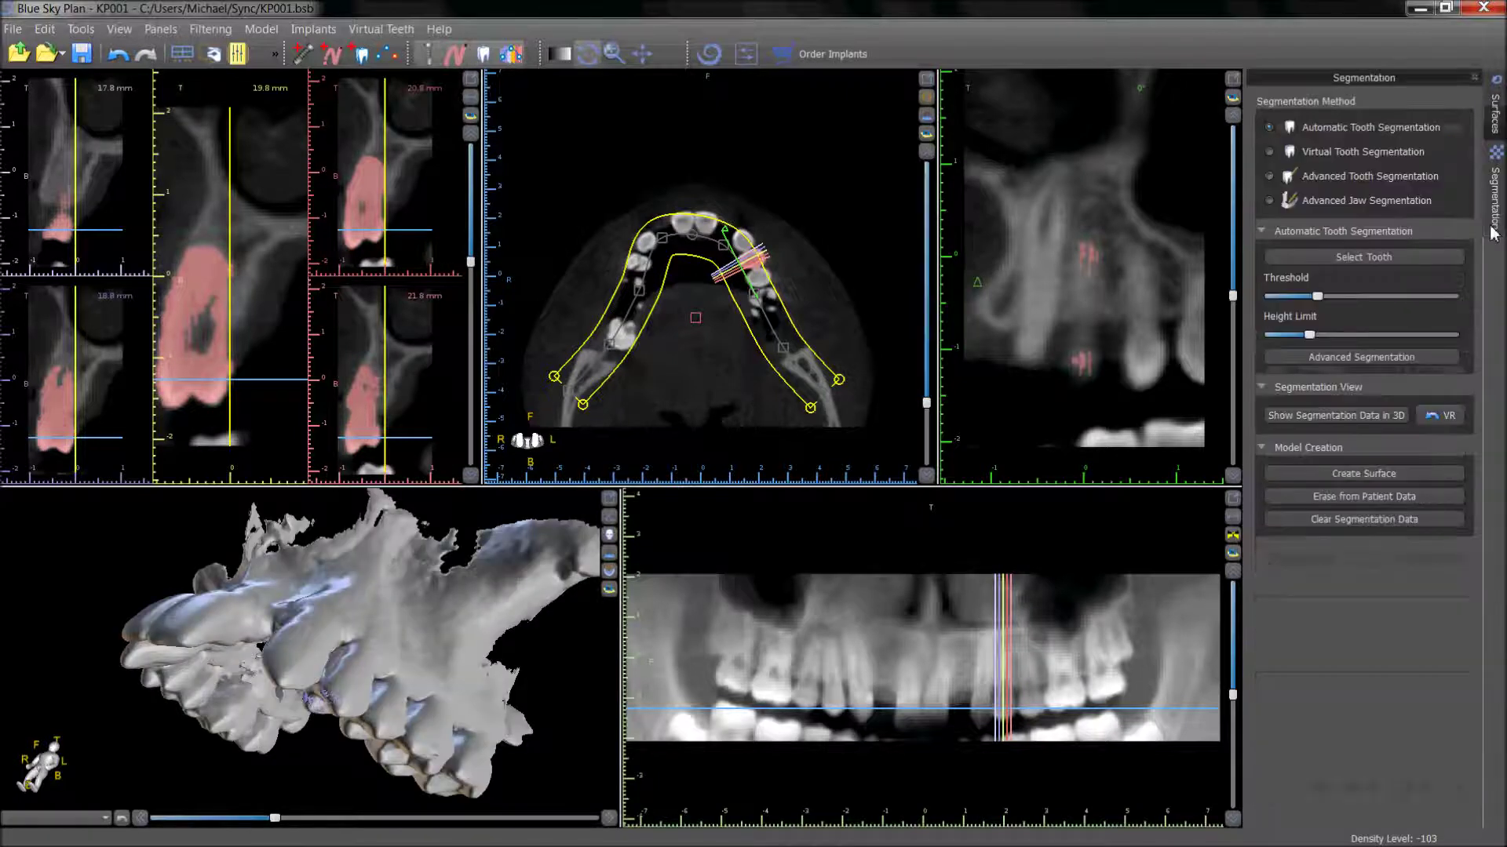
left_click(1330, 499)
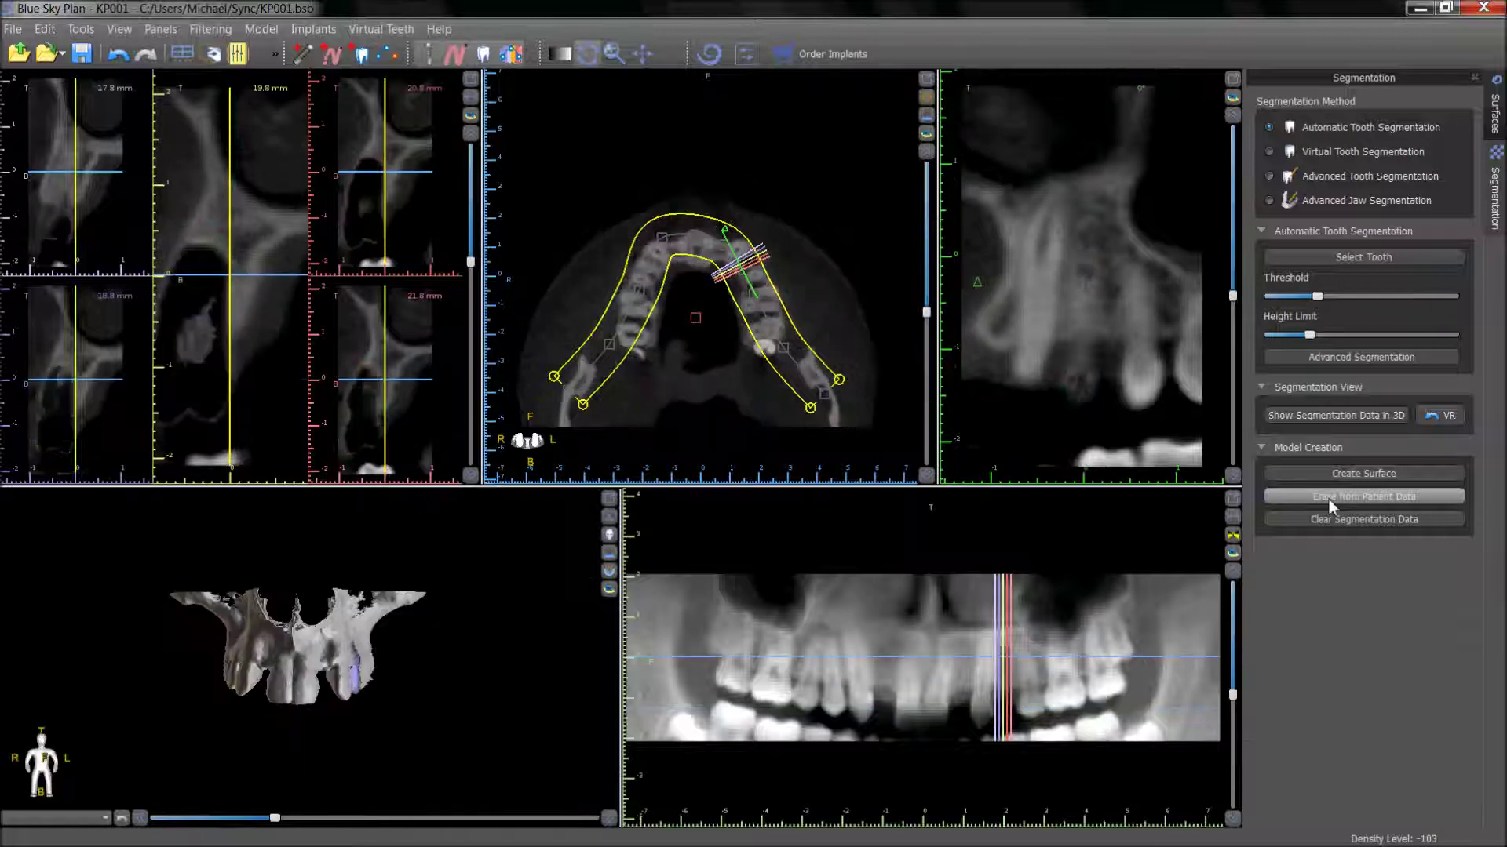
left_click_drag(539, 710, 345, 707)
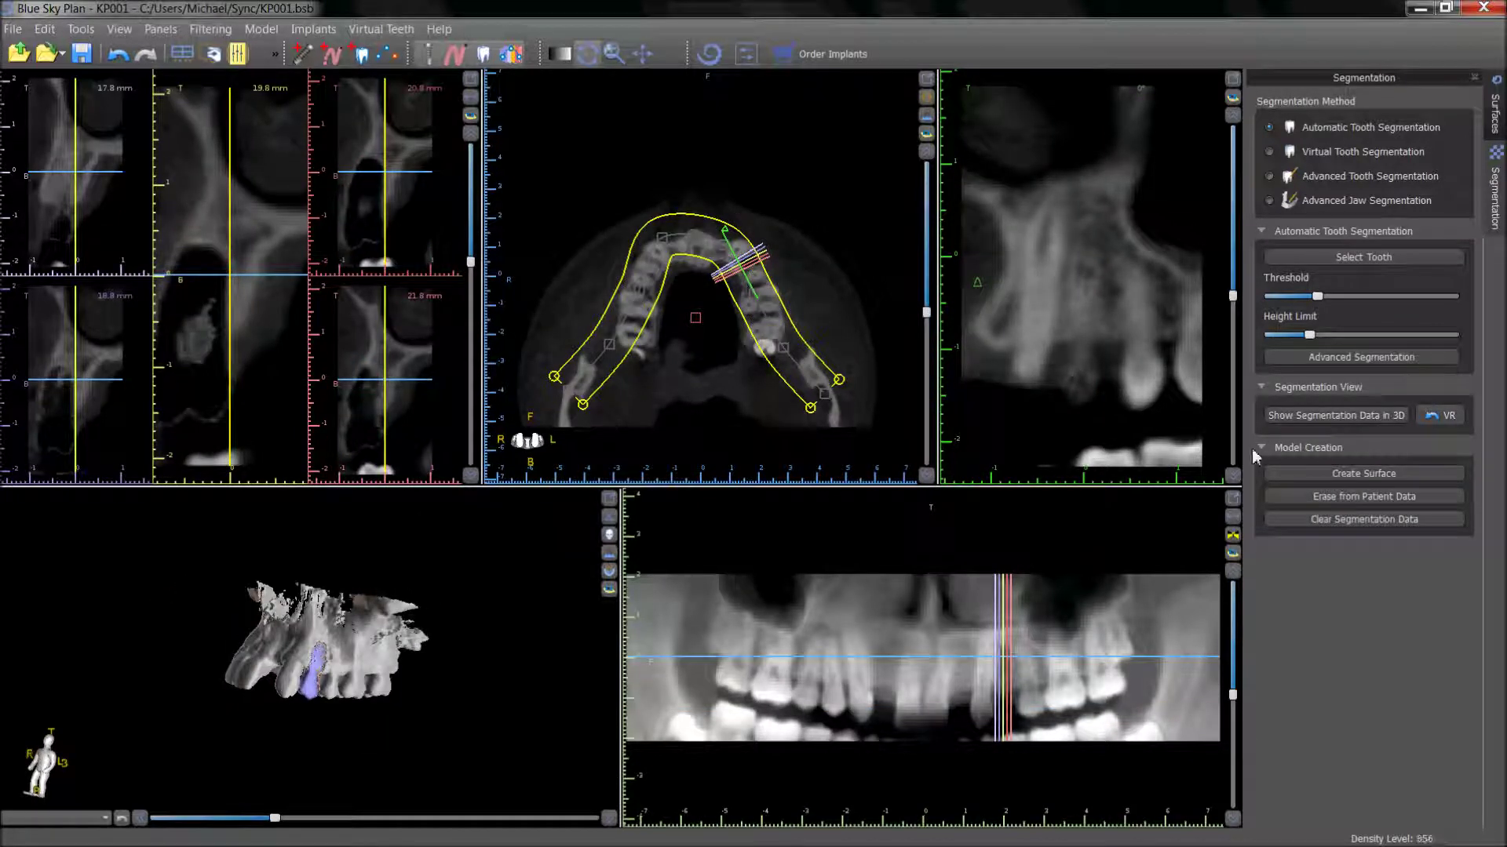
left_click(1495, 116)
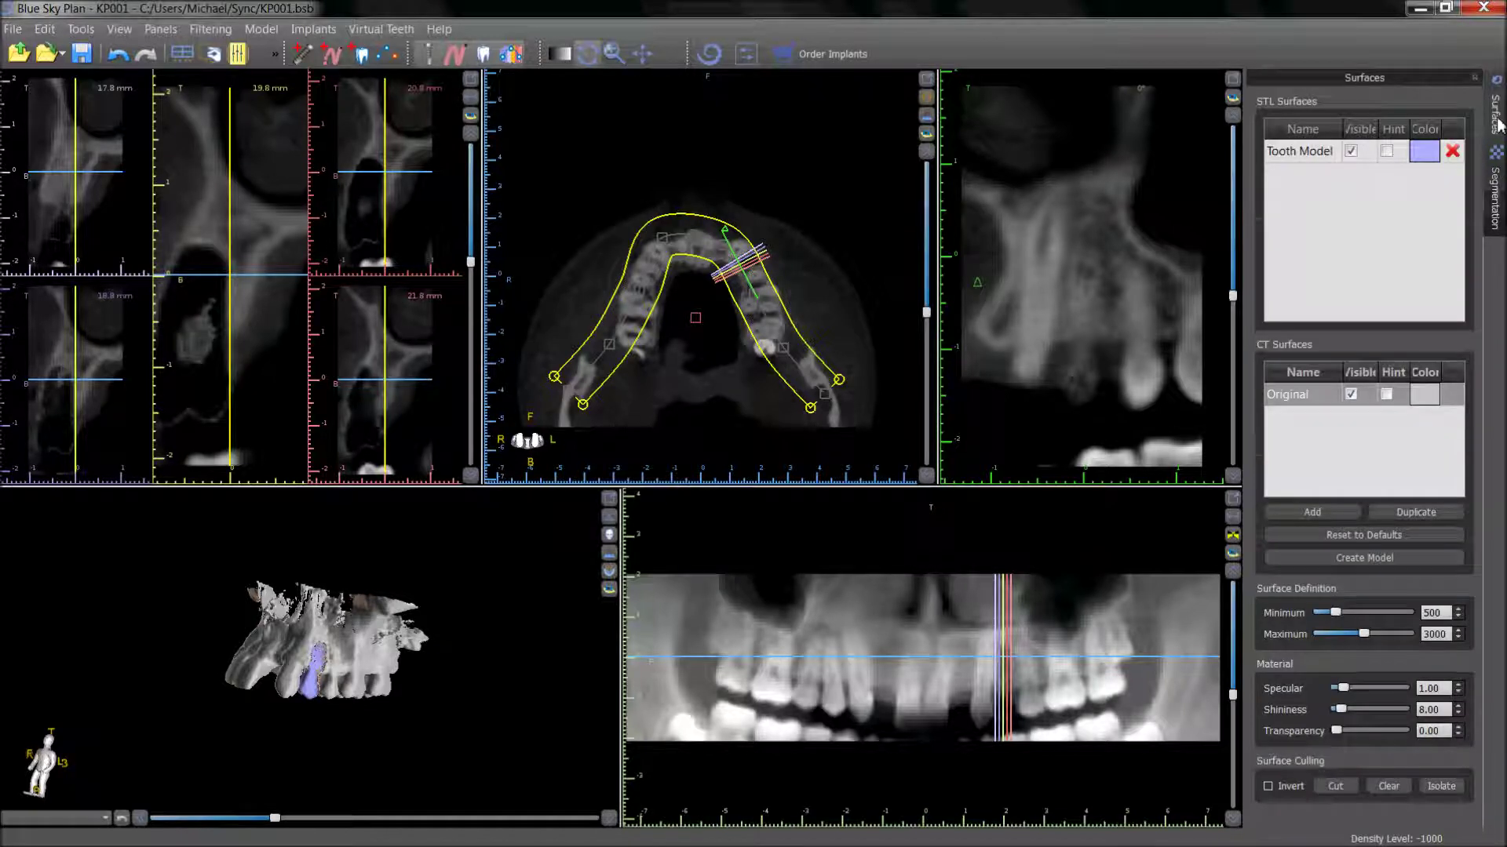
left_click(1496, 195)
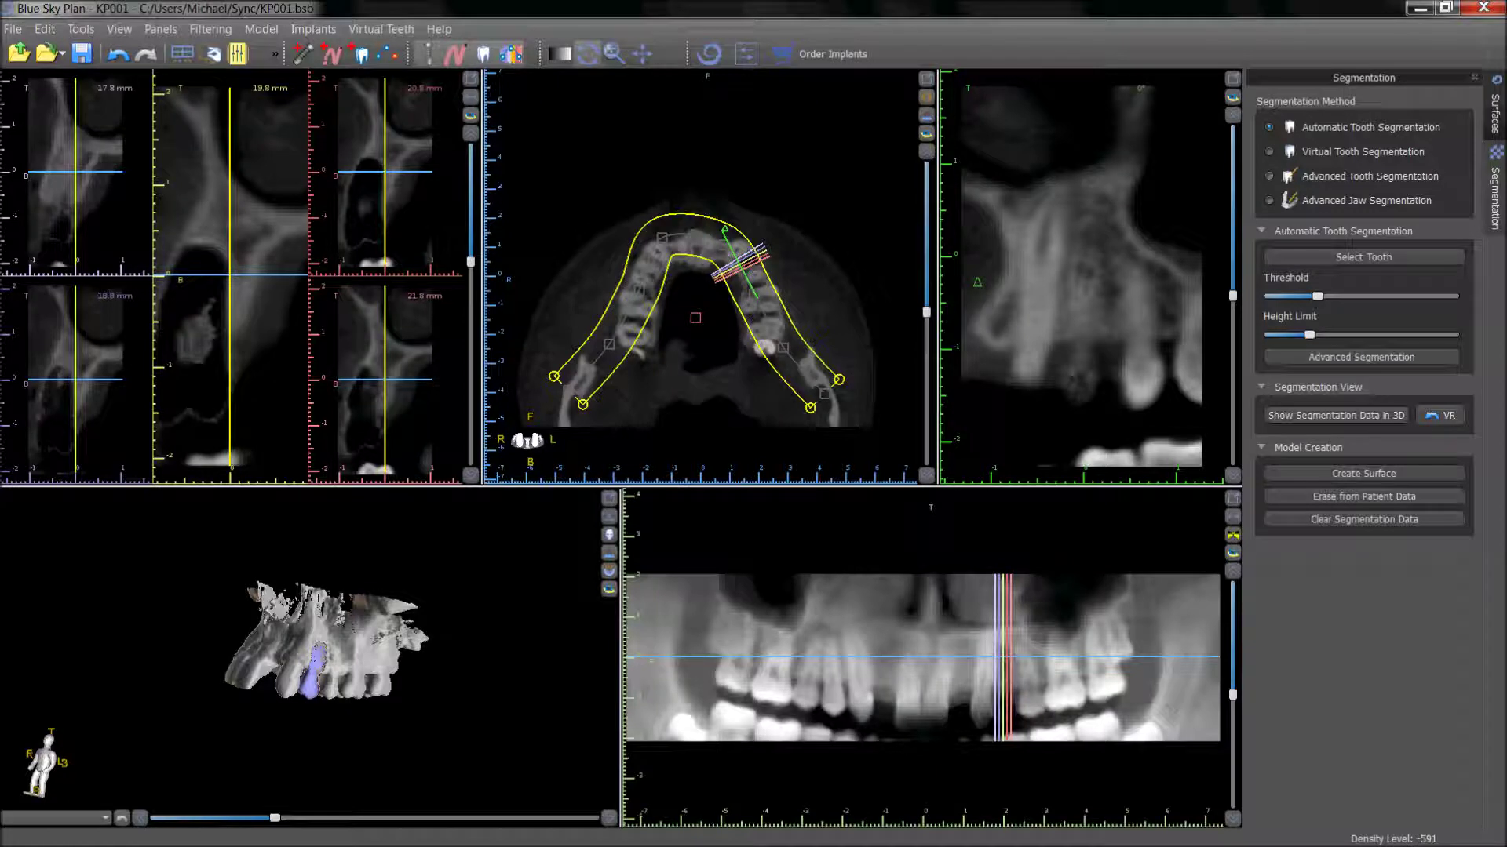
Undo the erase to restore the tooth in the scan, then clear its segmentation data
left_click_drag(181, 738, 209, 744)
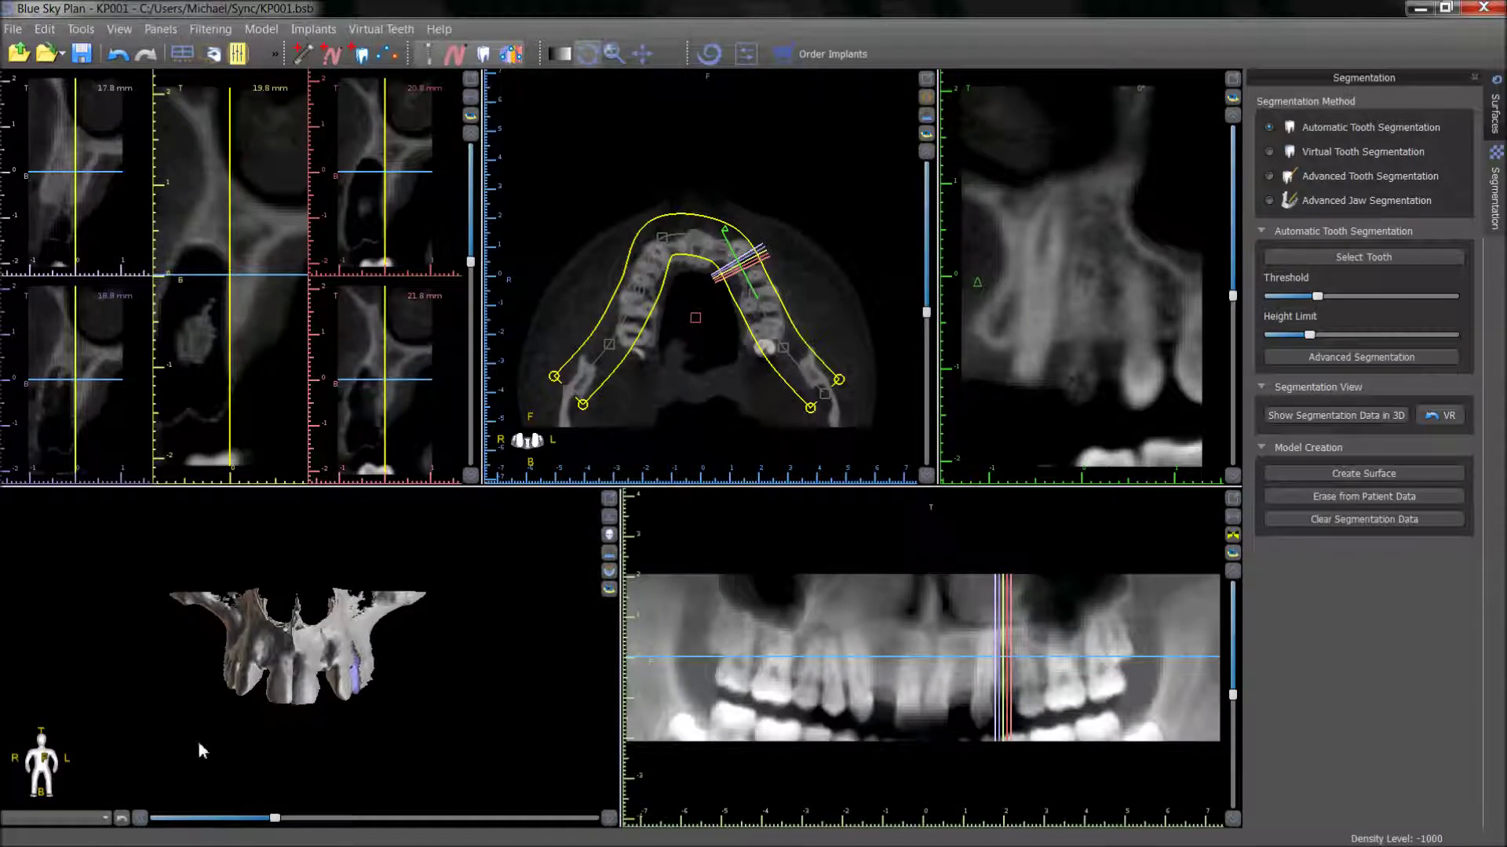
left_click(118, 56)
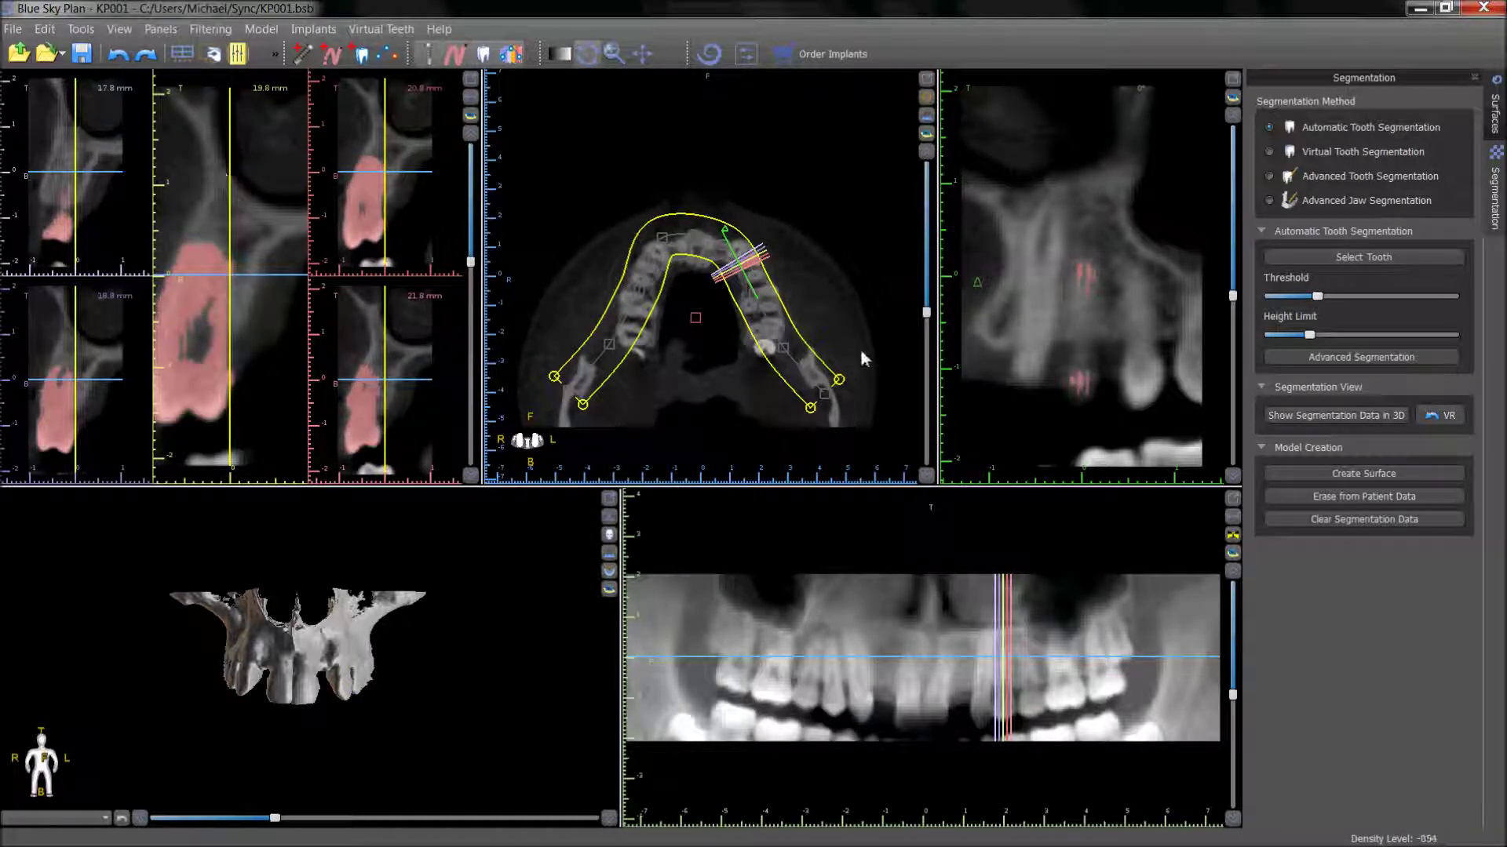
left_click(1423, 518)
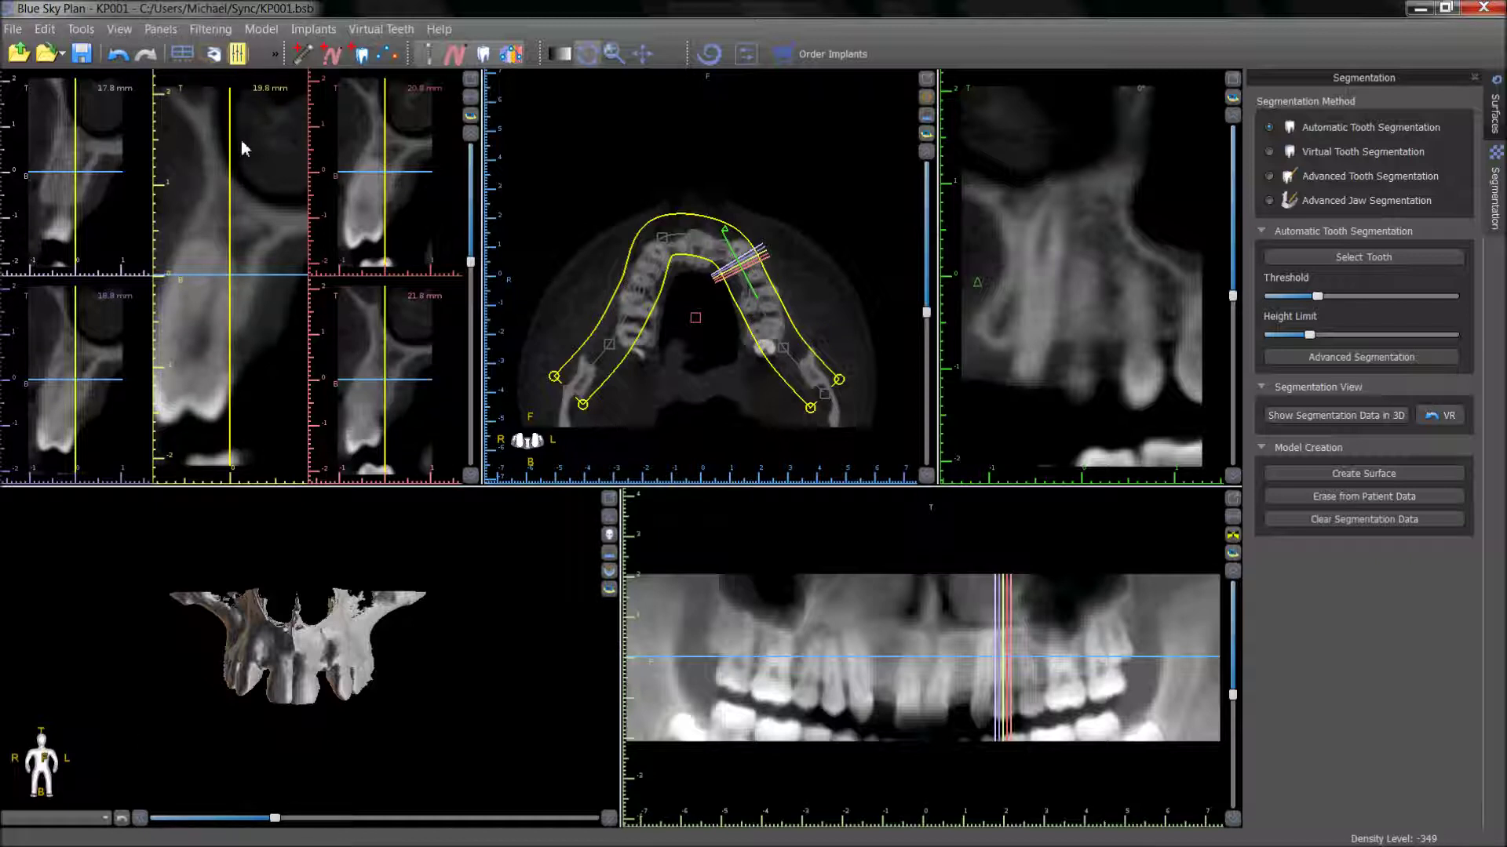
Show the red virtual tooth from the Tooth List and choose Virtual Tooth Segmentation
left_click(239, 55)
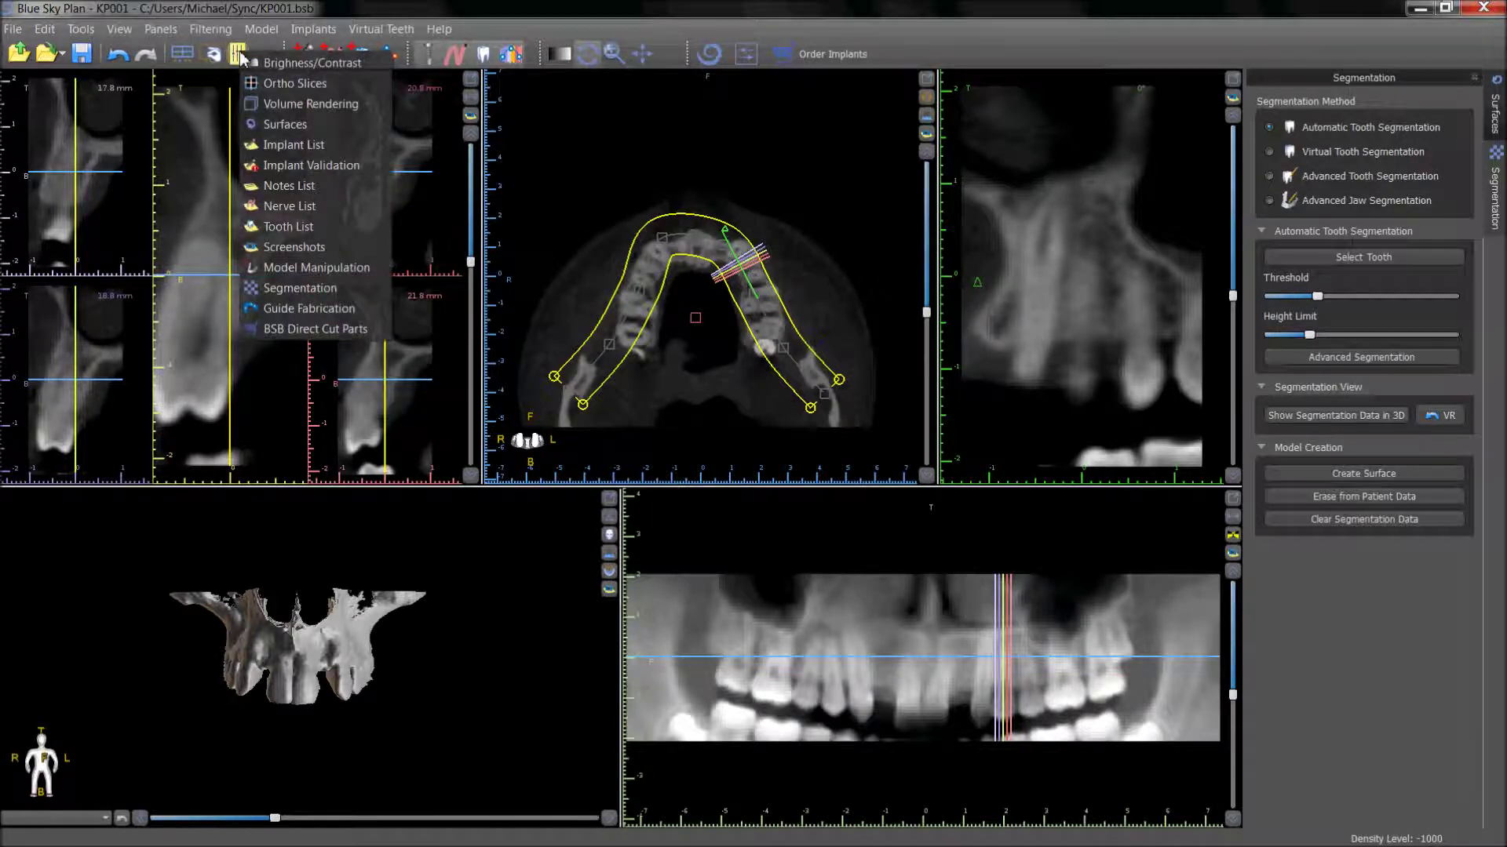
left_click(288, 226)
left_click(1403, 151)
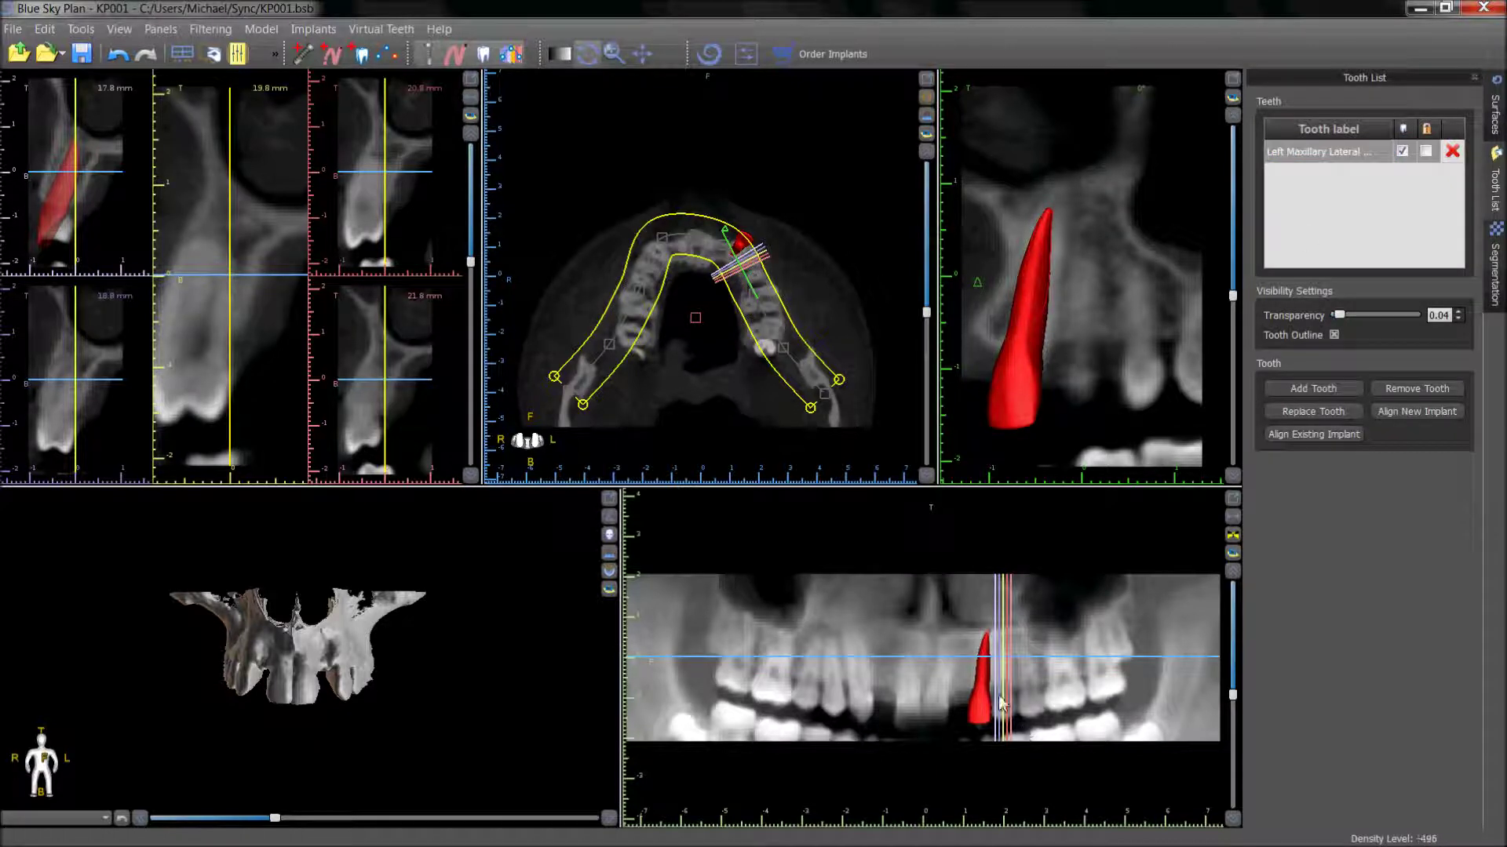
left_click(988, 661)
left_click(1494, 271)
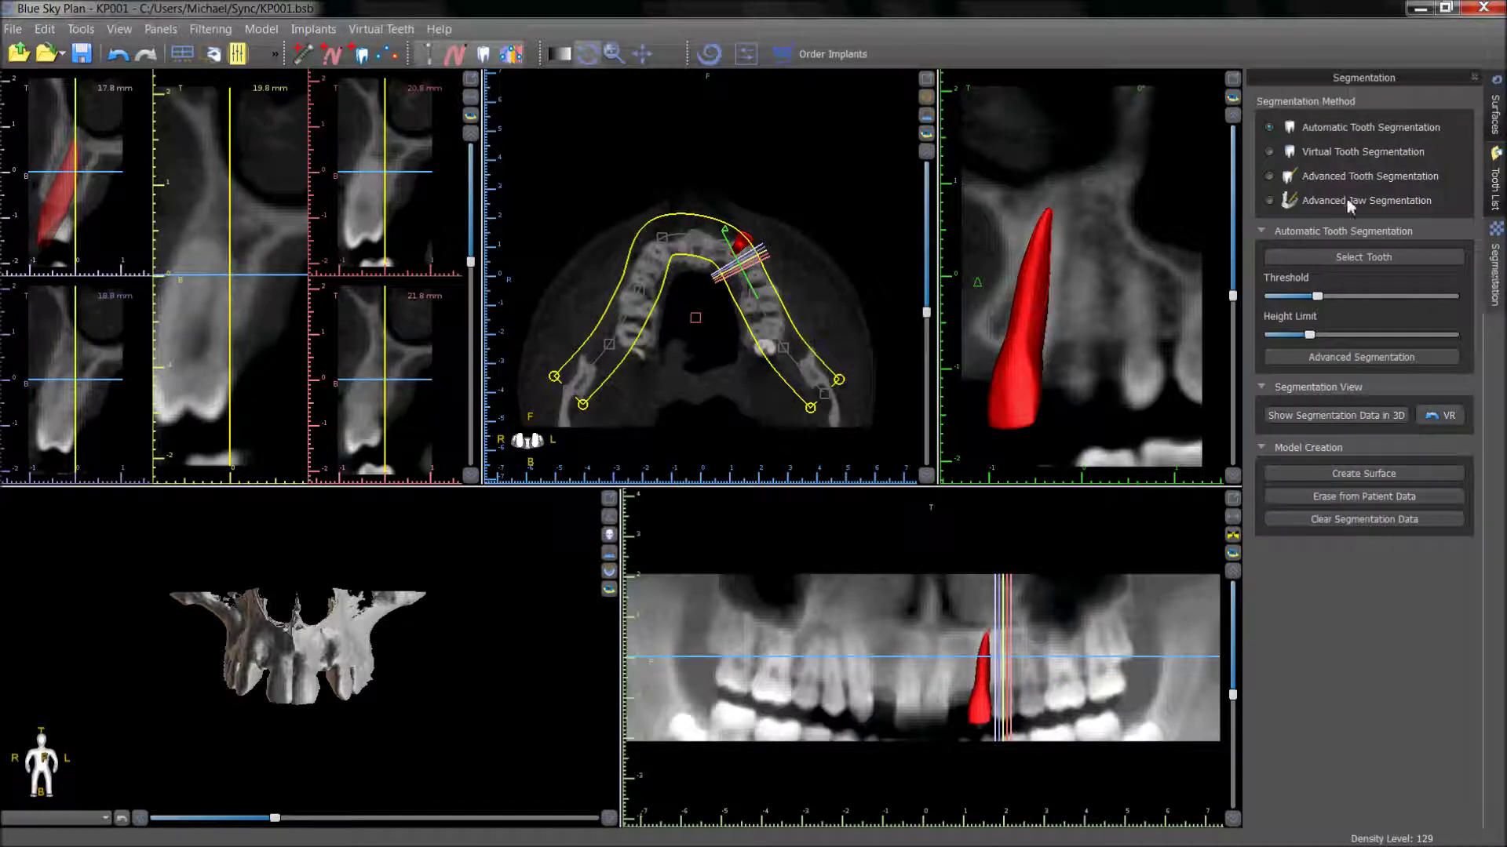
left_click(1310, 148)
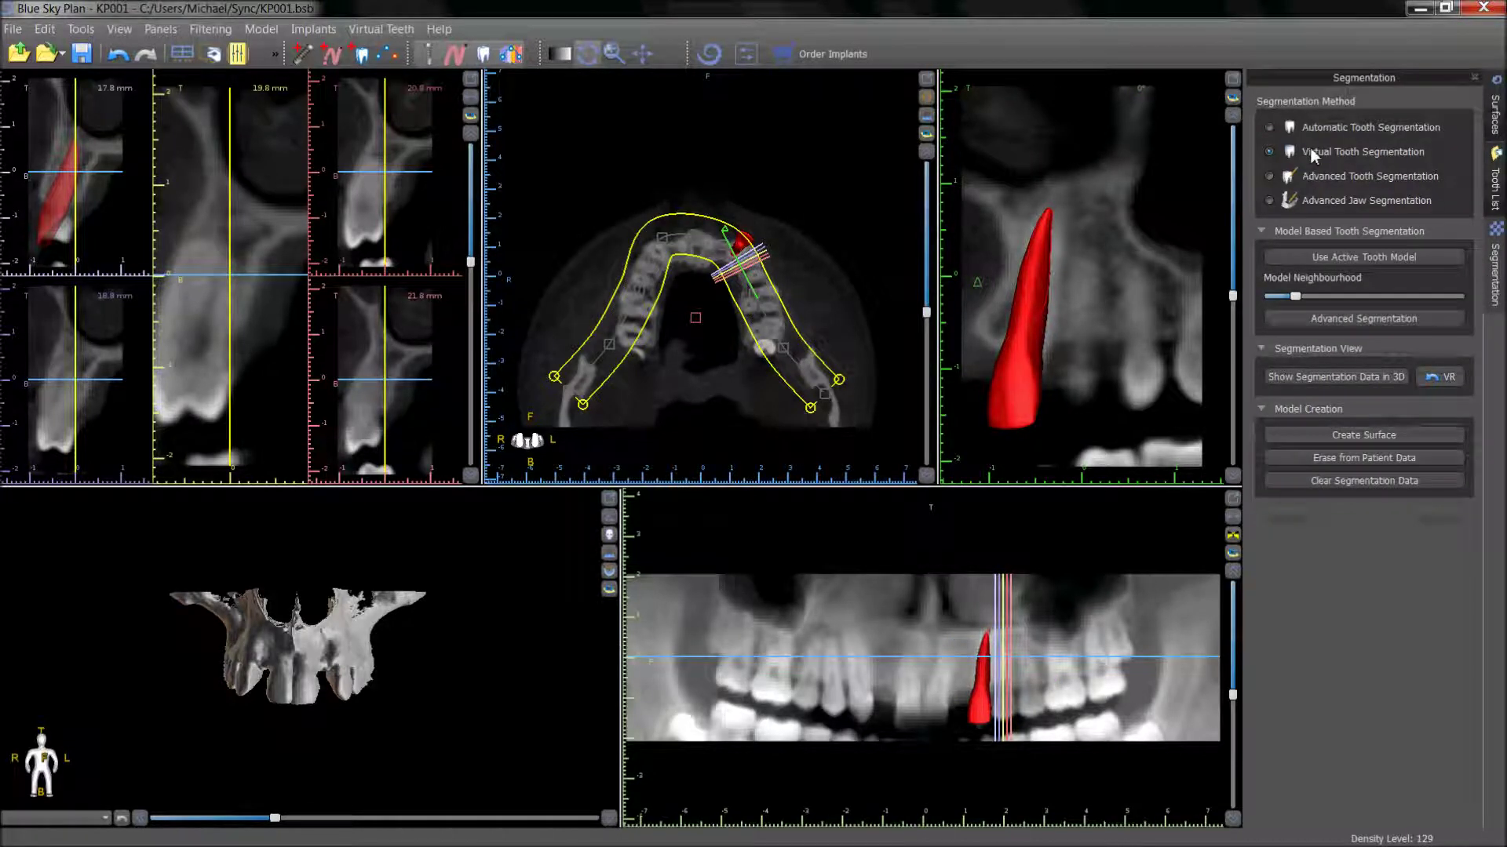
Convert the active tooth model into segmentation data and rotate it in 3D to inspect
left_click(1326, 257)
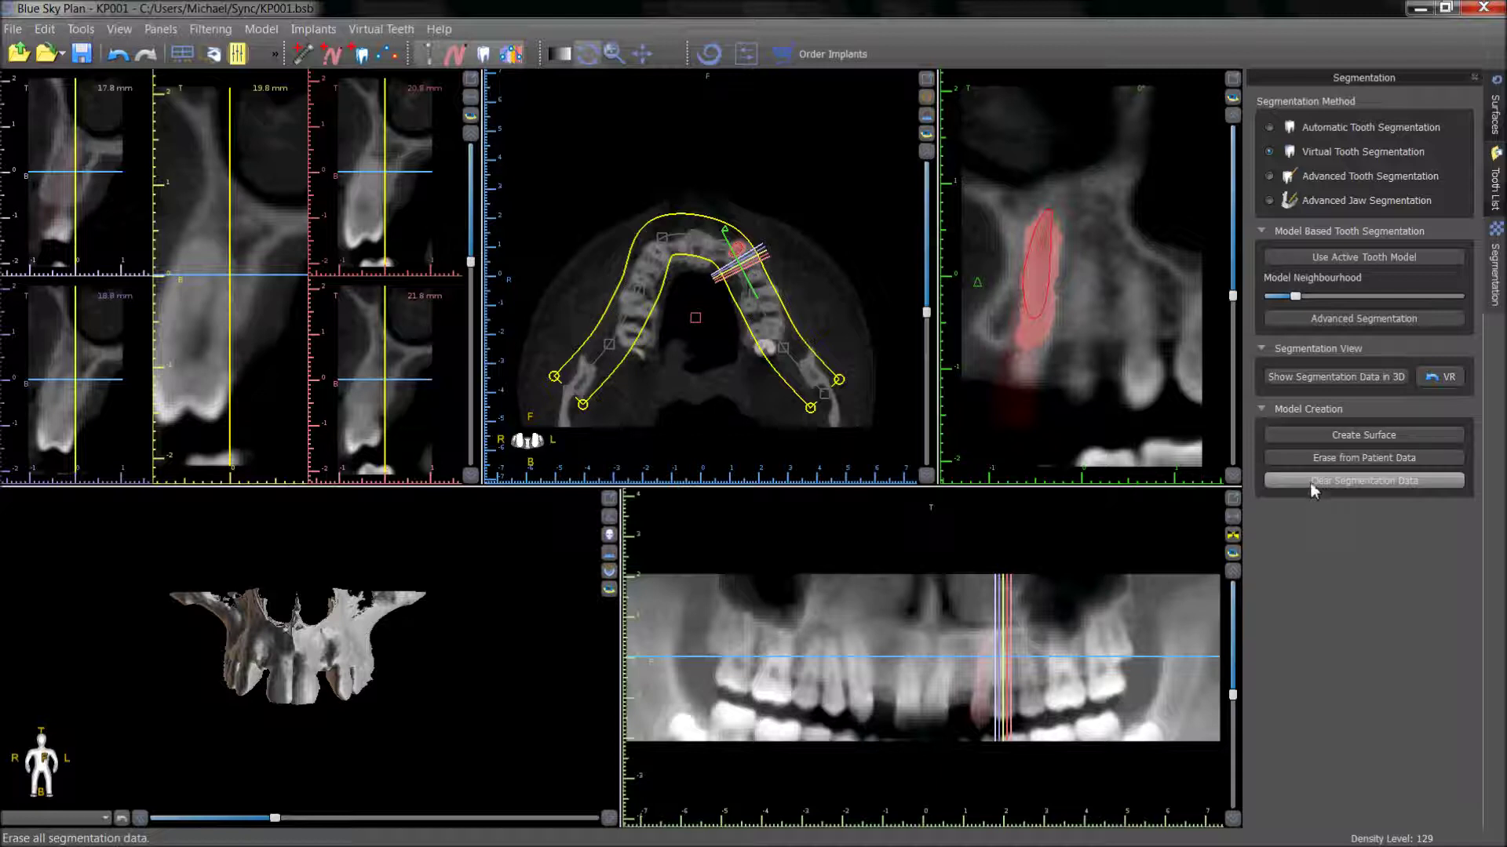
left_click(1325, 376)
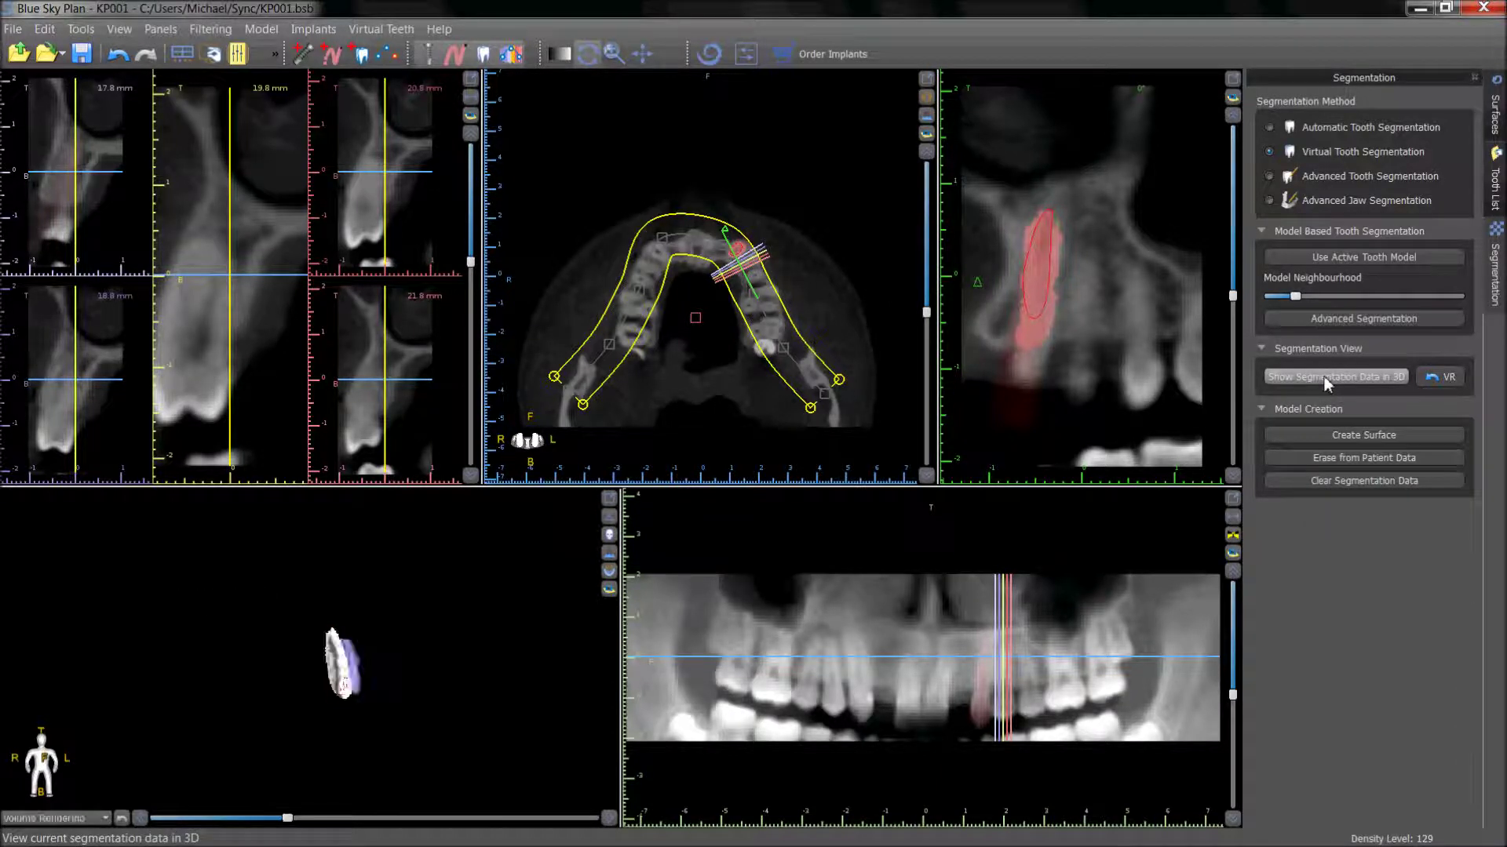
left_click_drag(519, 673, 393, 708)
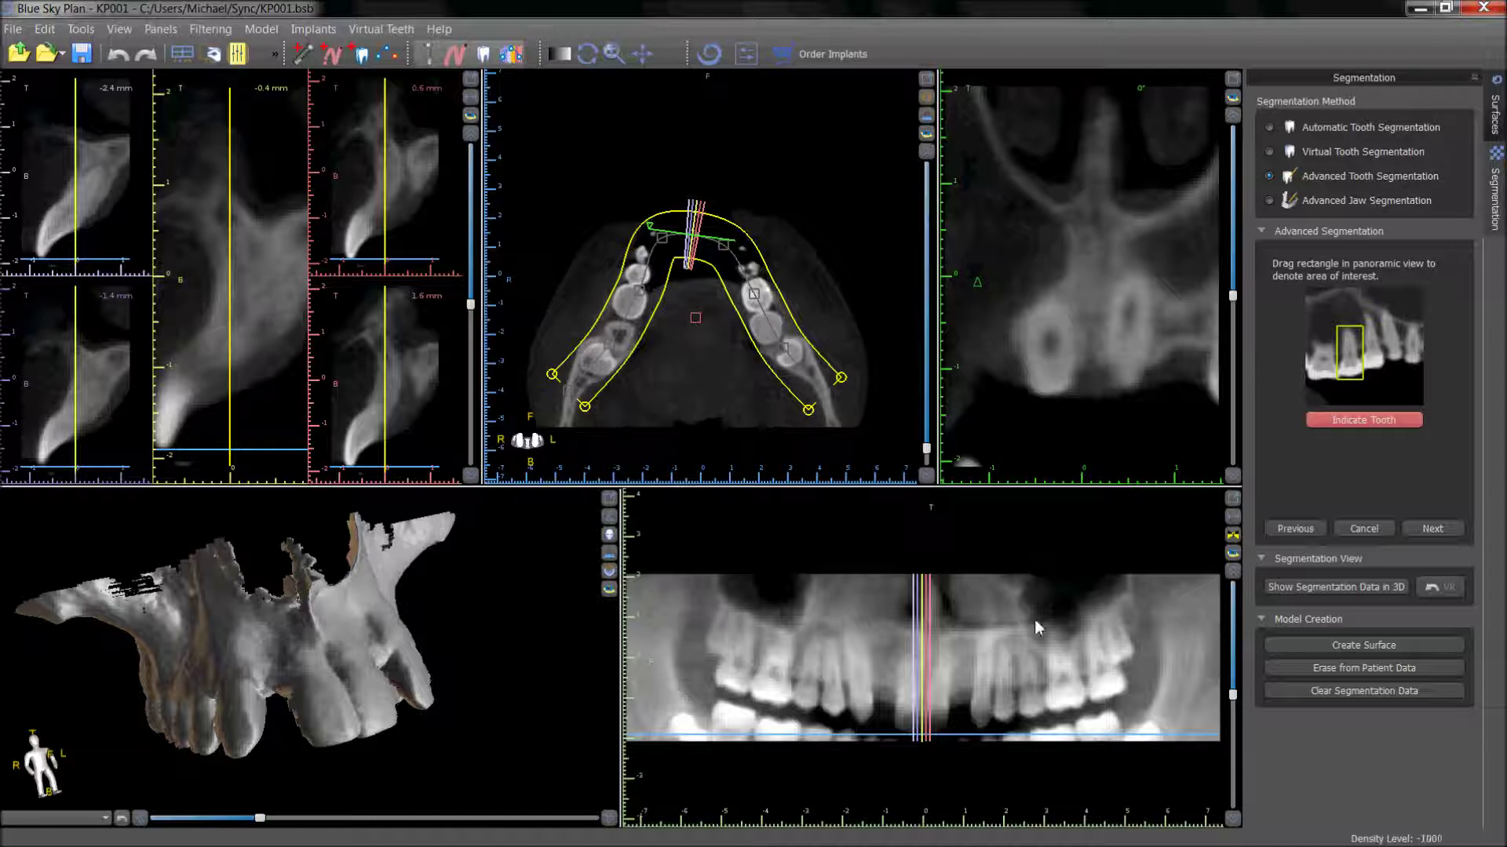
Box the upper tooth in the panoramic view and start slice-by-slice segmentation at slice 1/5
left_click_drag(845, 616, 876, 736)
left_click(1434, 531)
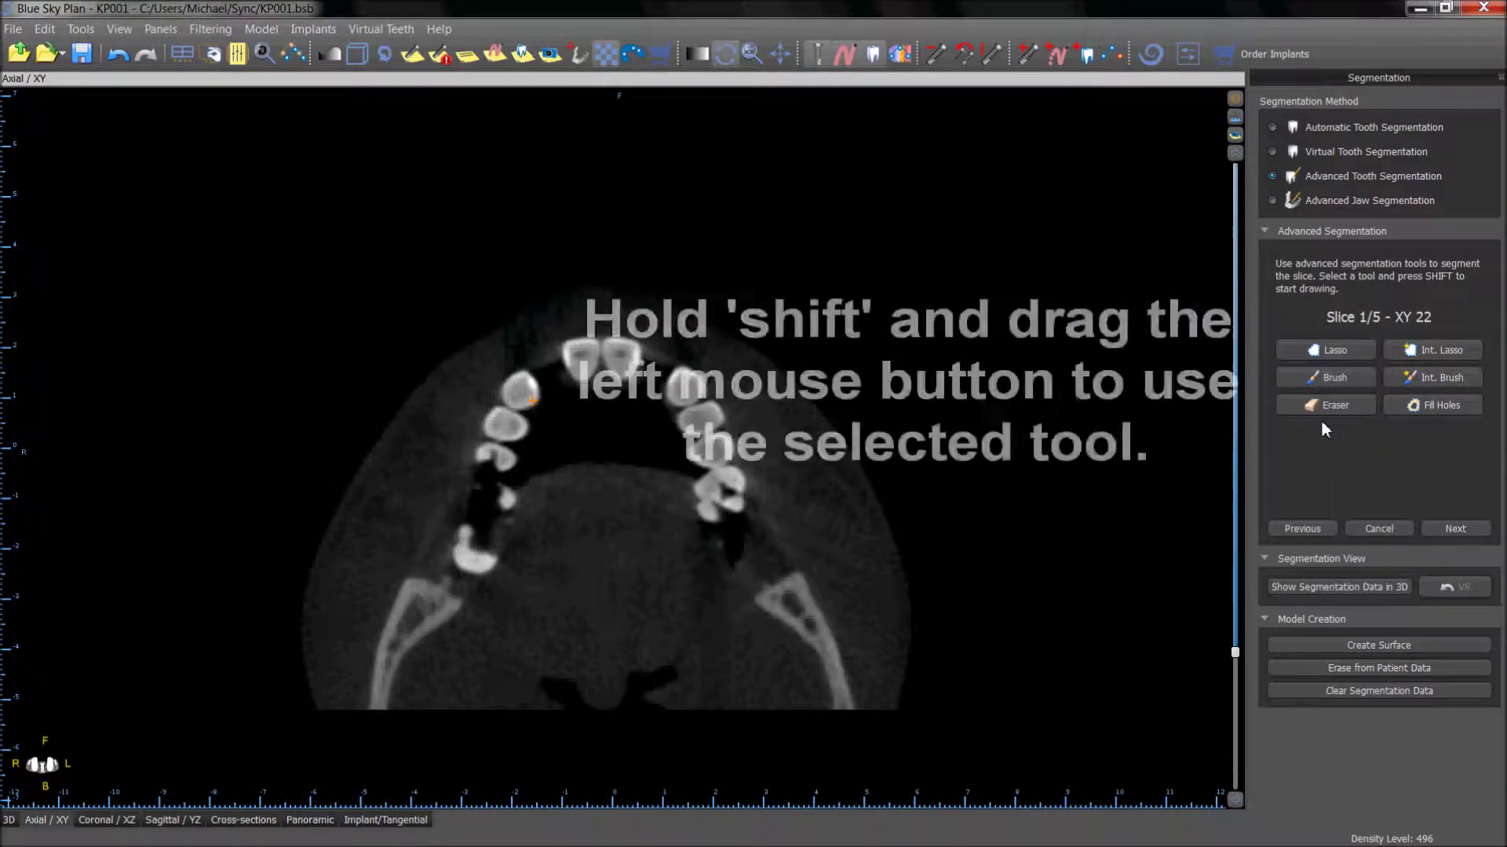
Outline the upper-left tooth with Int. Lasso on axial slices 1 and 2, brush slice 2, reach slice 3/5
left_click(1425, 355)
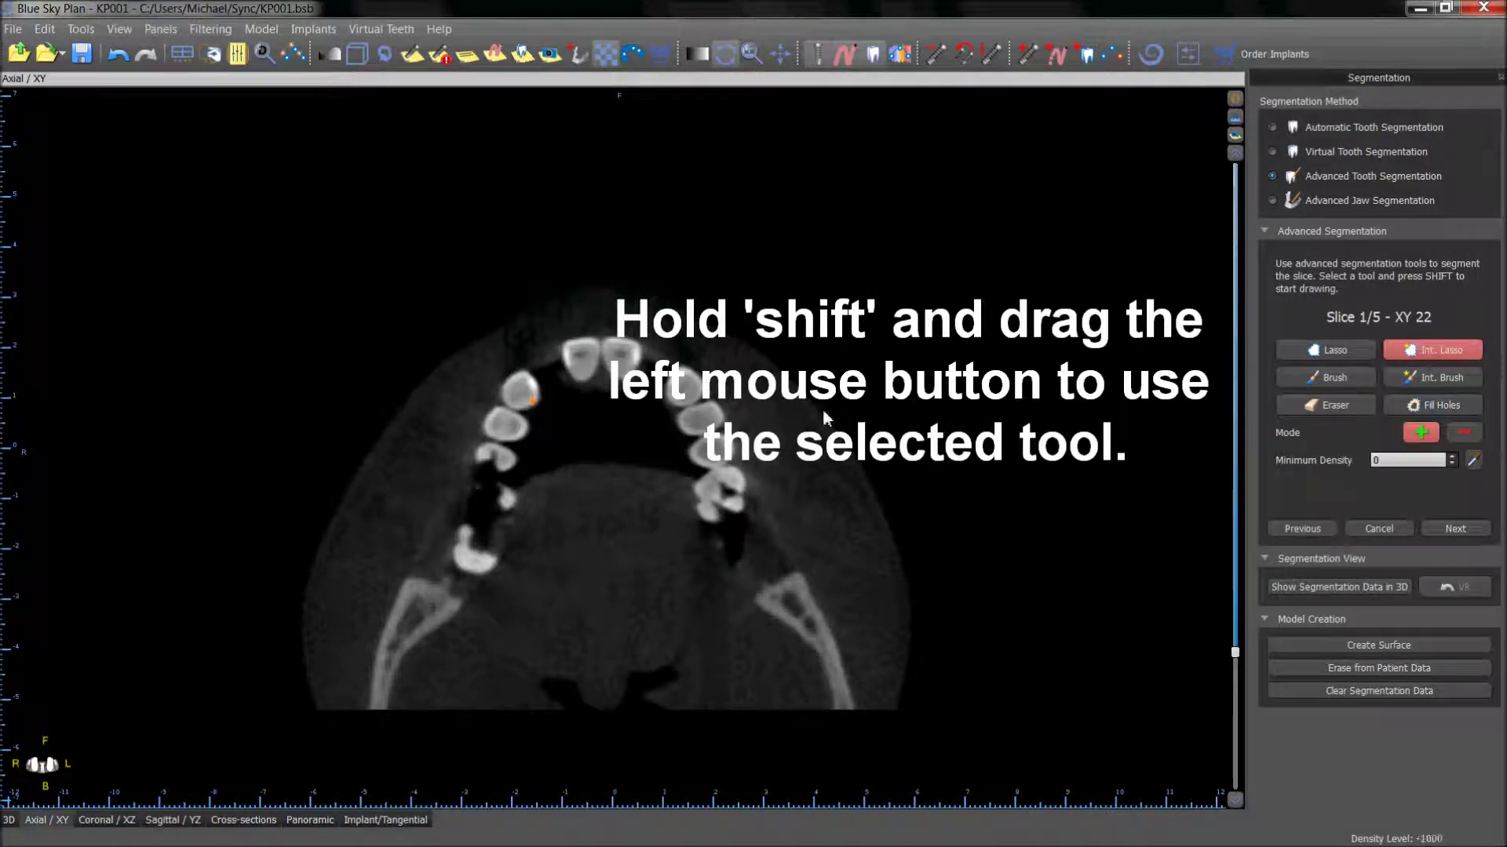
mouse_move(535, 377)
left_mouse_down("shift")
mouse_move(519, 370)
mouse_move(500, 397)
mouse_move(525, 424)
mouse_move(549, 397)
left_mouse_up("shift")
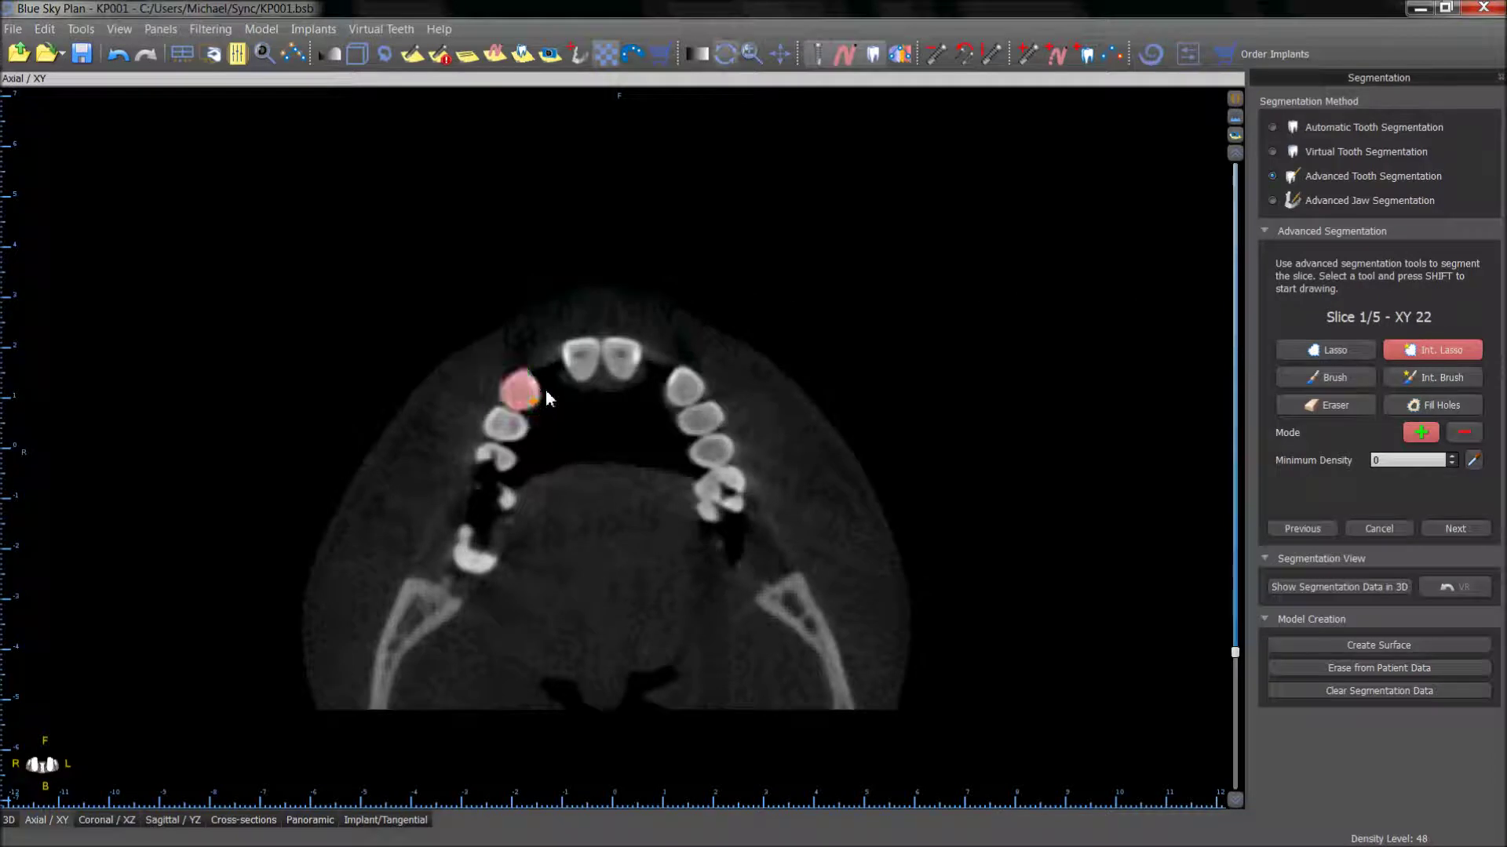
left_click(1455, 528)
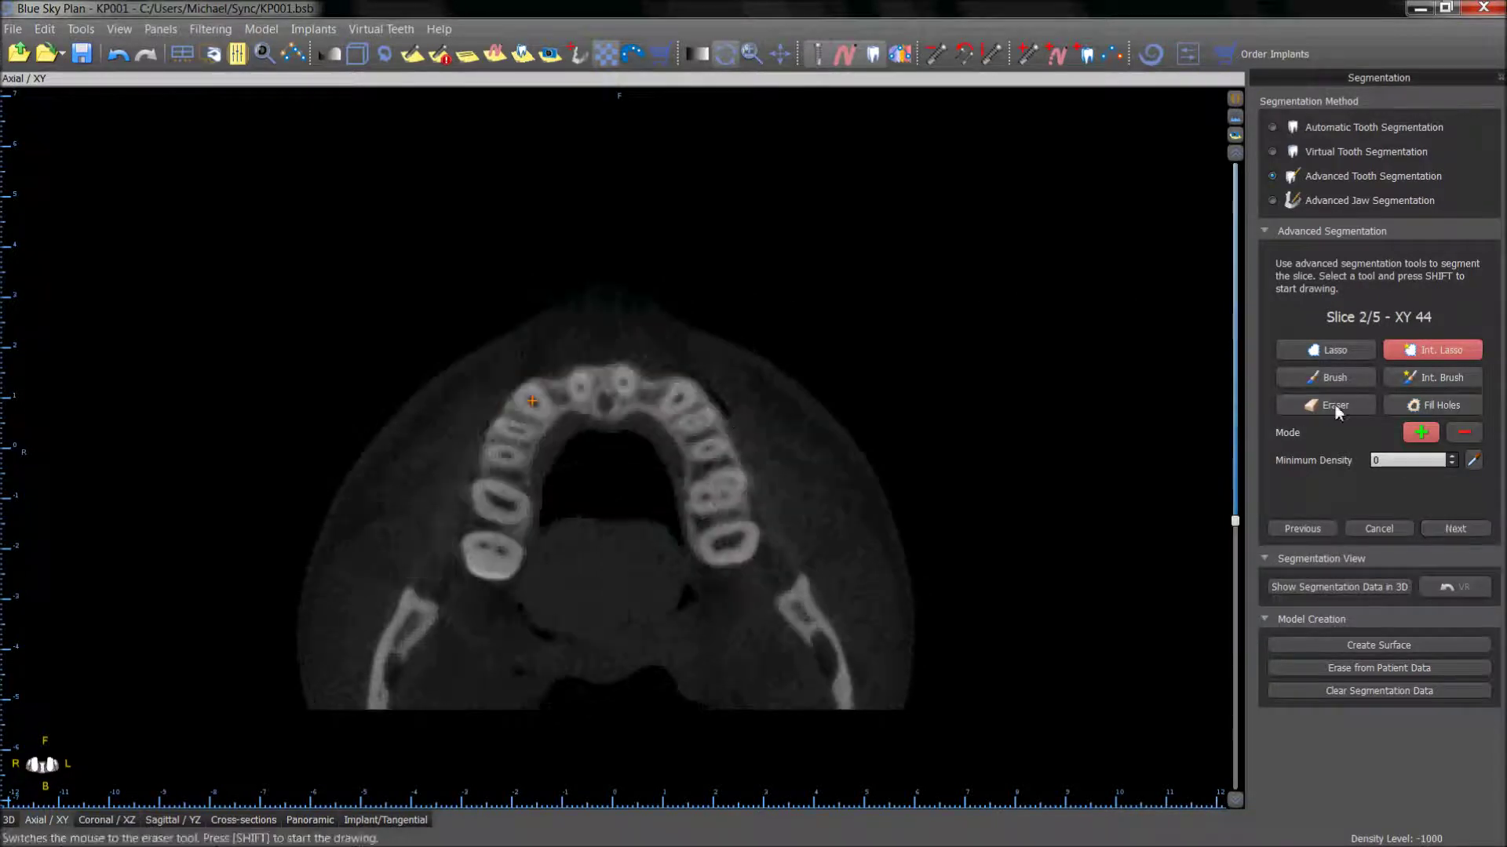
mouse_move(529, 385)
left_mouse_down("shift")
mouse_move(517, 401)
mouse_move(553, 399)
left_mouse_up("shift")
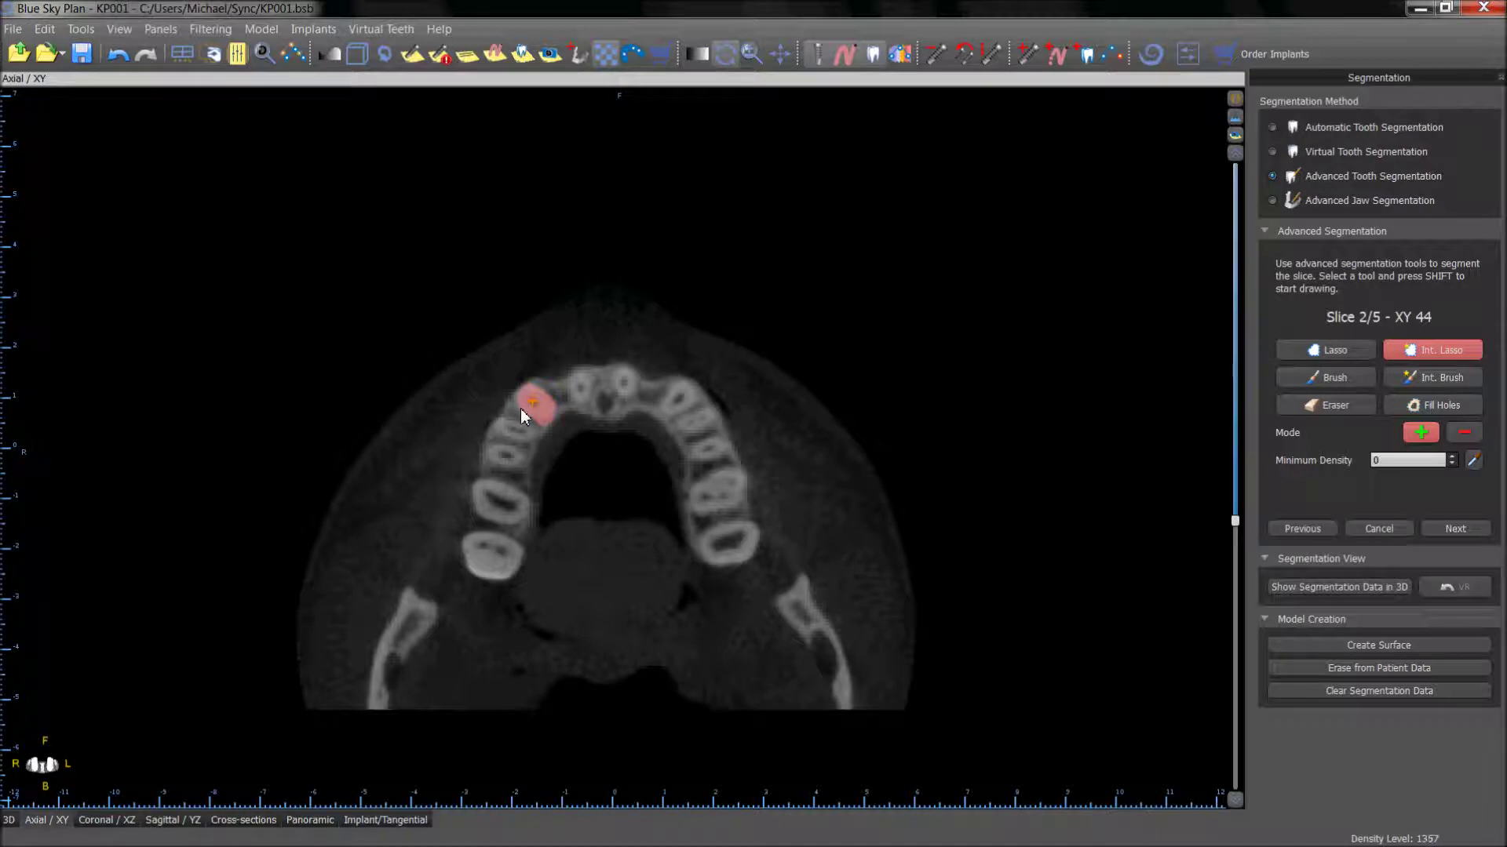
left_click(1315, 379)
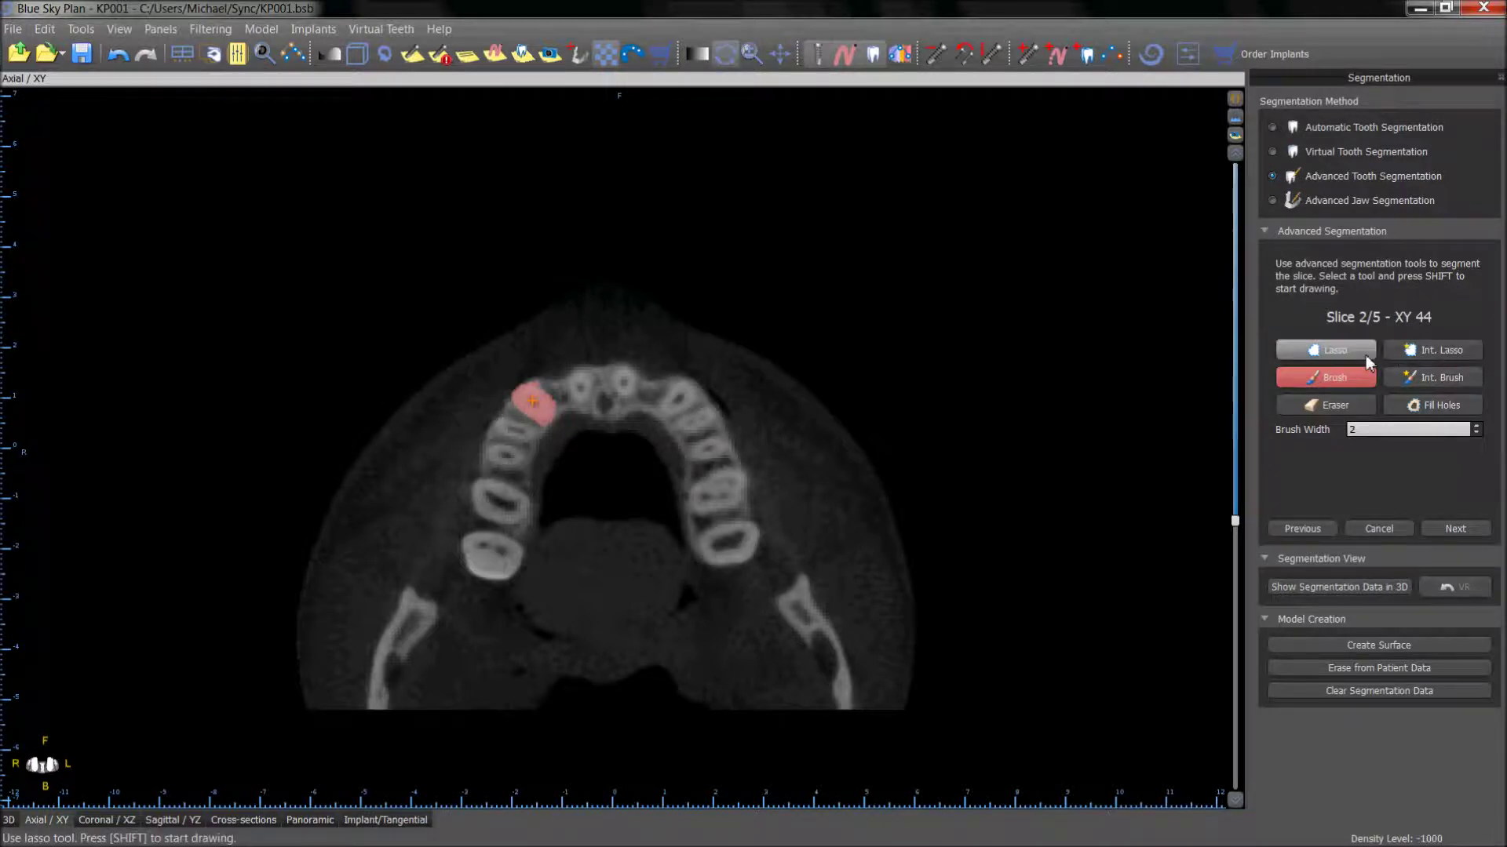
left_click(1457, 528)
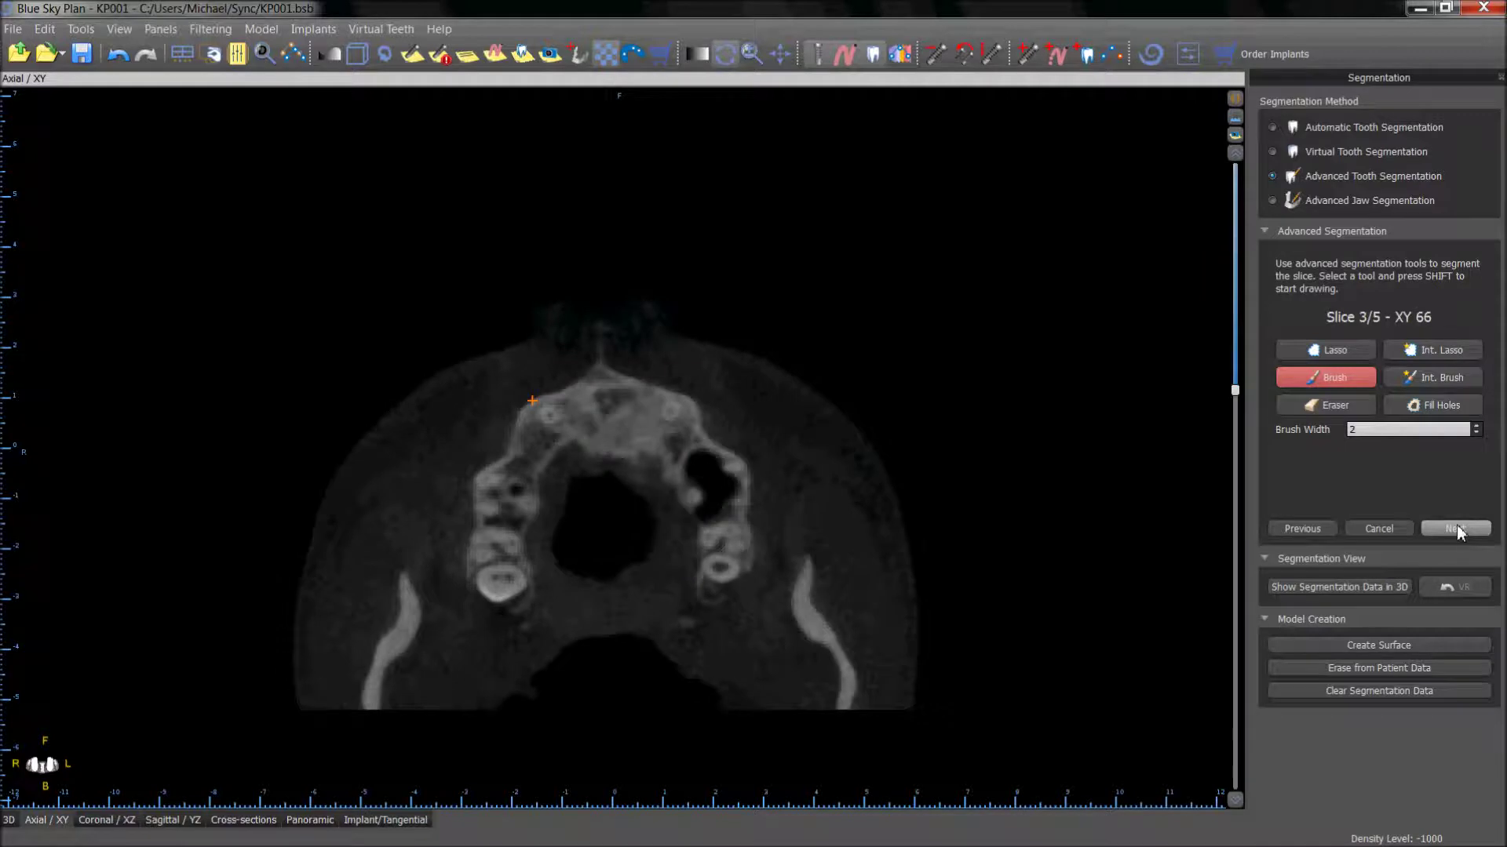
Lasso the tooth on slice 3 and cross-section slice 4, advancing to tangential slice 5/5
left_click(1436, 355)
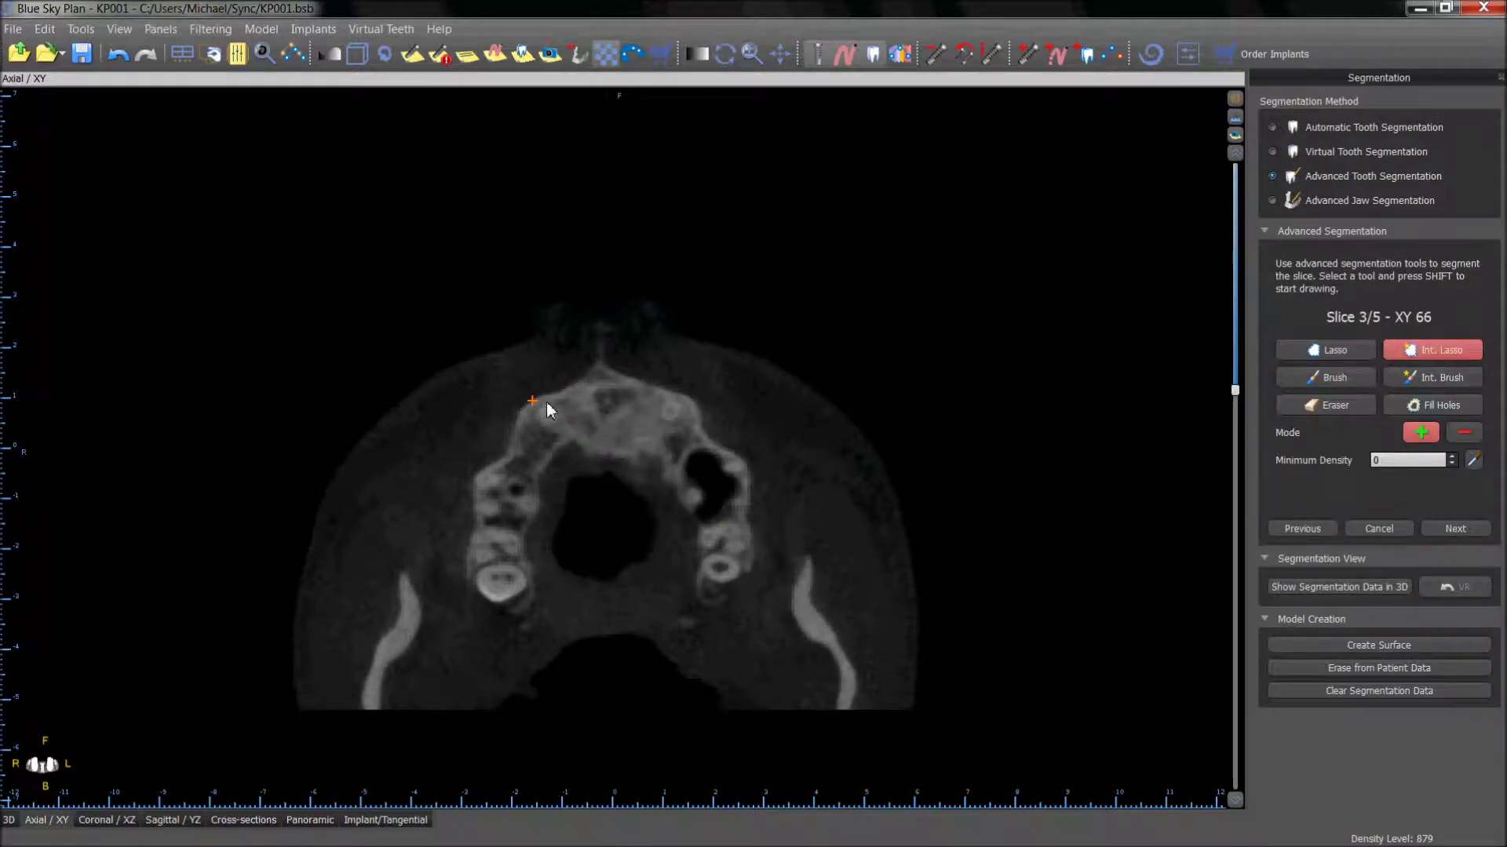
key("shift")
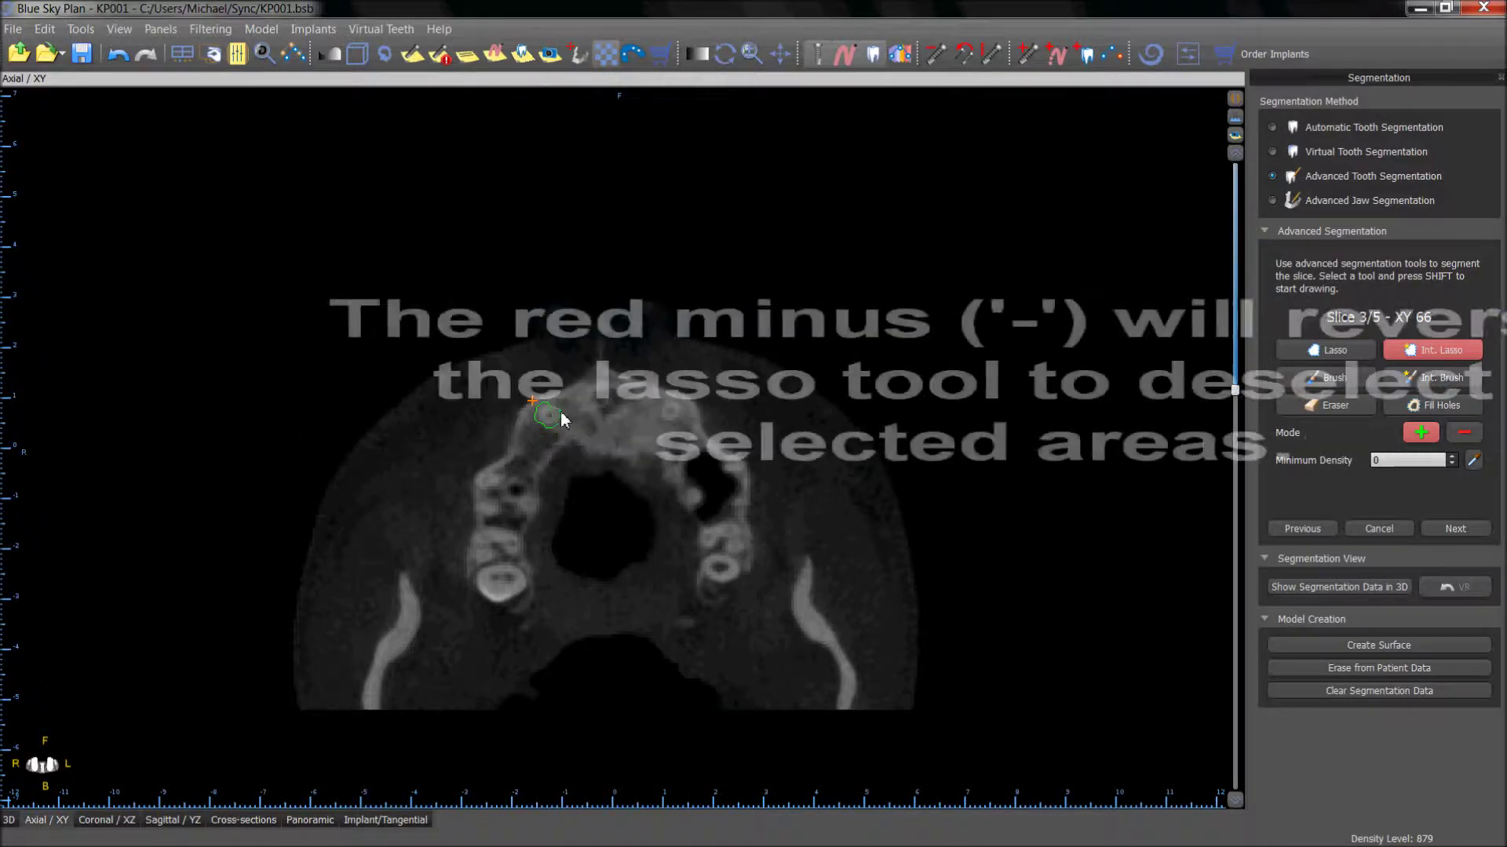
left_click(1446, 530)
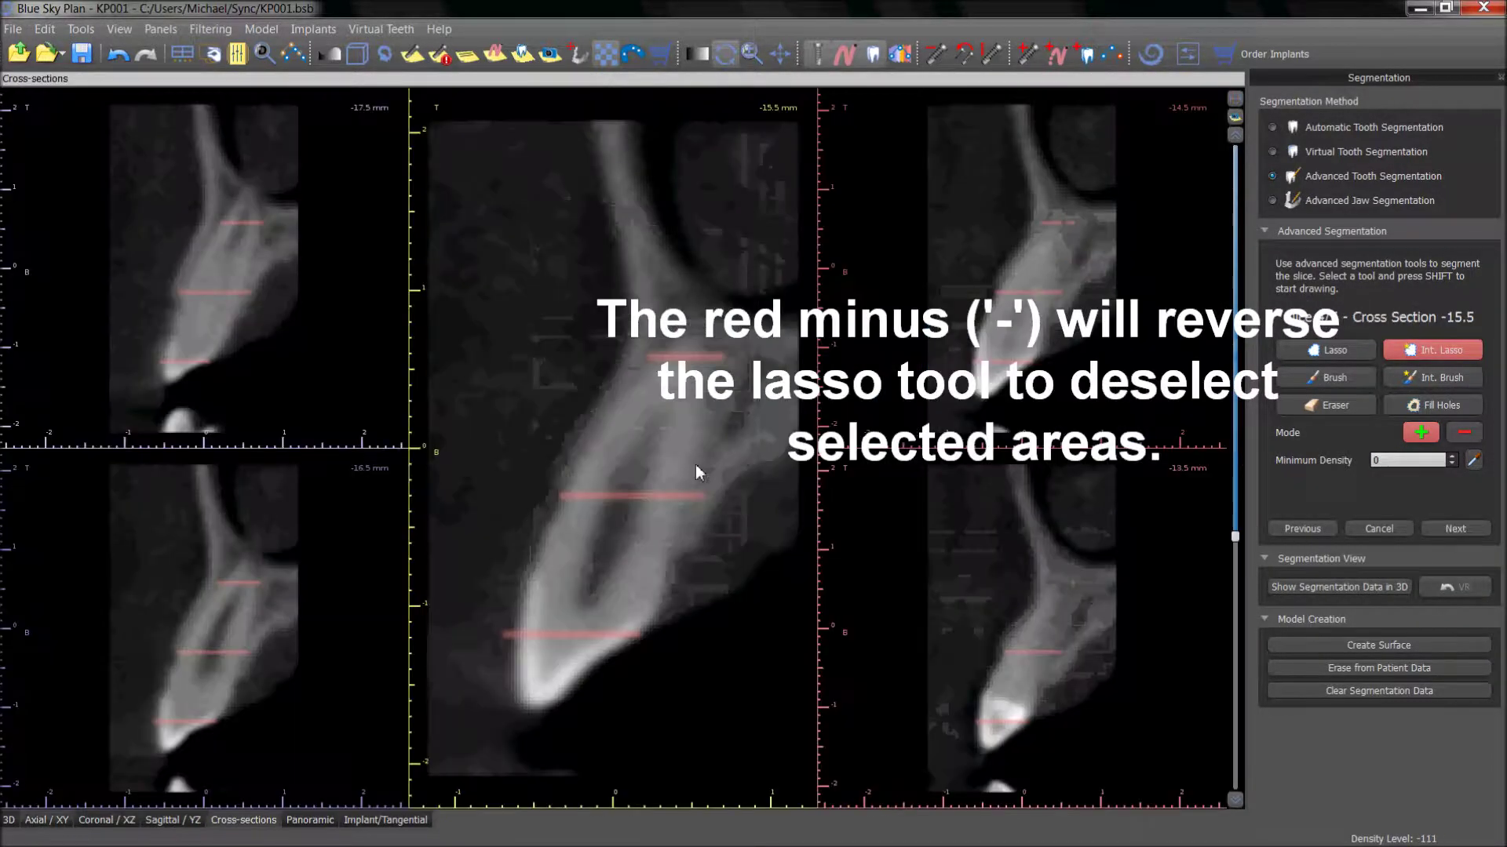
key("shift")
mouse_move(590, 453)
left_mouse_down("shift")
mouse_move(518, 594)
mouse_move(522, 697)
mouse_move(545, 702)
mouse_move(653, 622)
mouse_move(699, 467)
left_mouse_up("shift")
mouse_move(698, 346)
left_mouse_down("shift")
mouse_move(662, 333)
mouse_move(659, 356)
mouse_move(679, 366)
left_mouse_up("shift")
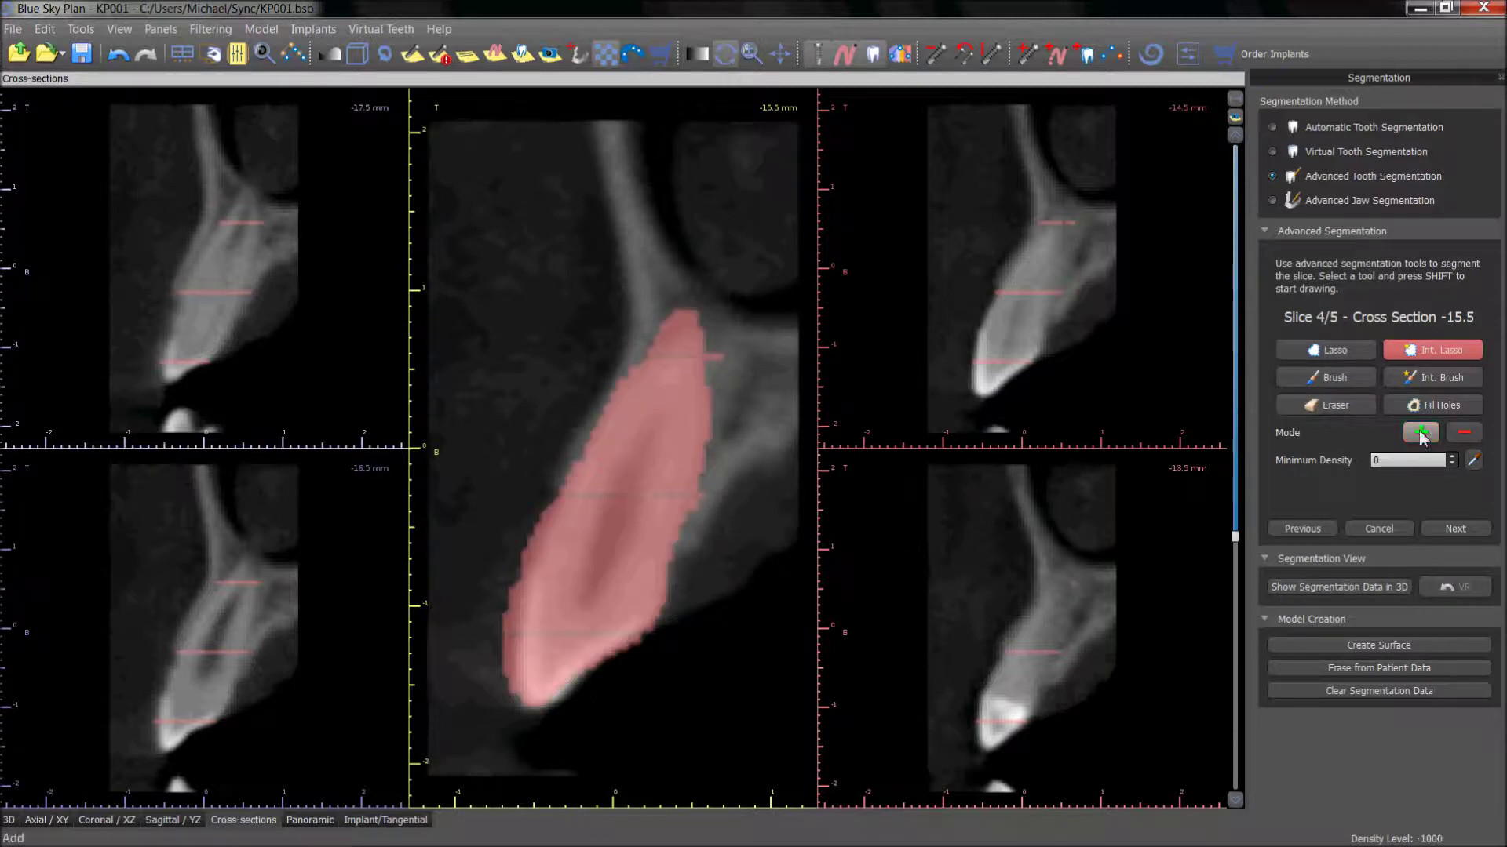
left_click(1438, 535)
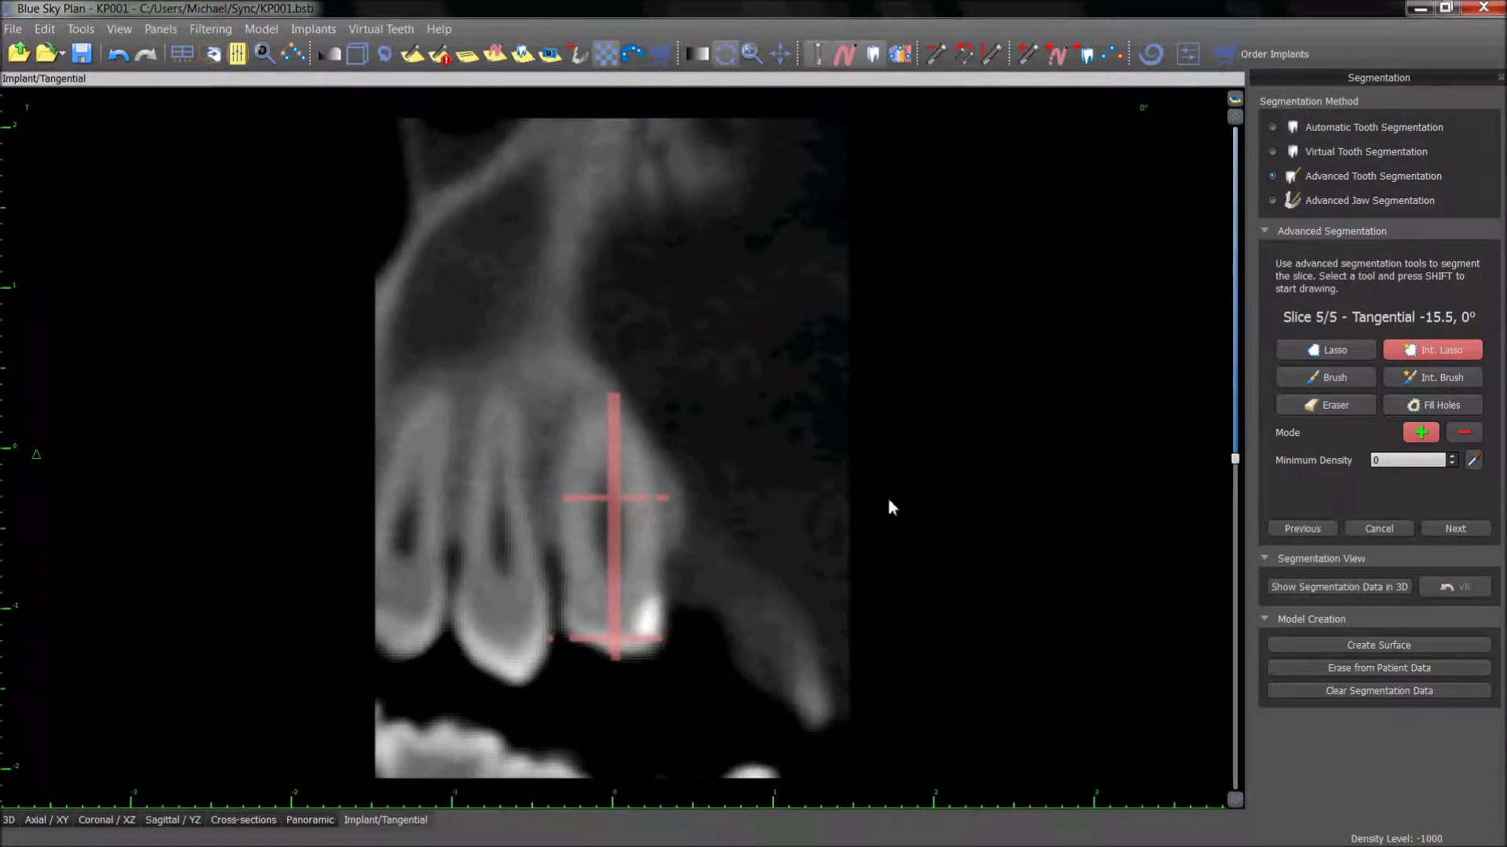
Lasso the tooth outline on tangential slice 5/5 and finish, isolating the tooth in 3D
left_click_drag(568, 458, 569, 634, "shift")
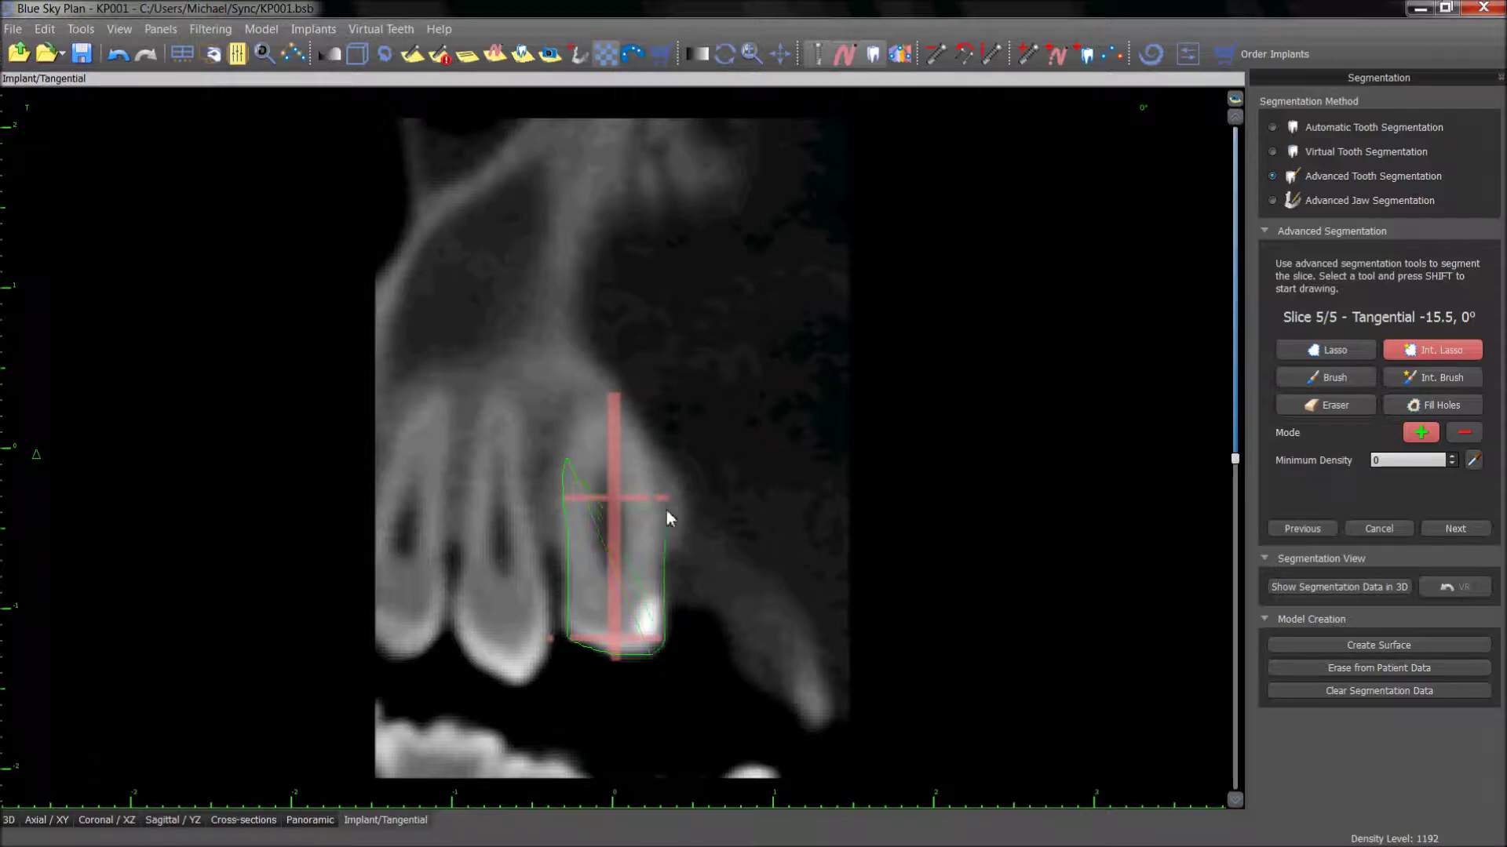
mouse_move(629, 418)
left_mouse_down("shift")
mouse_move(604, 387)
mouse_move(581, 446)
left_mouse_up("shift")
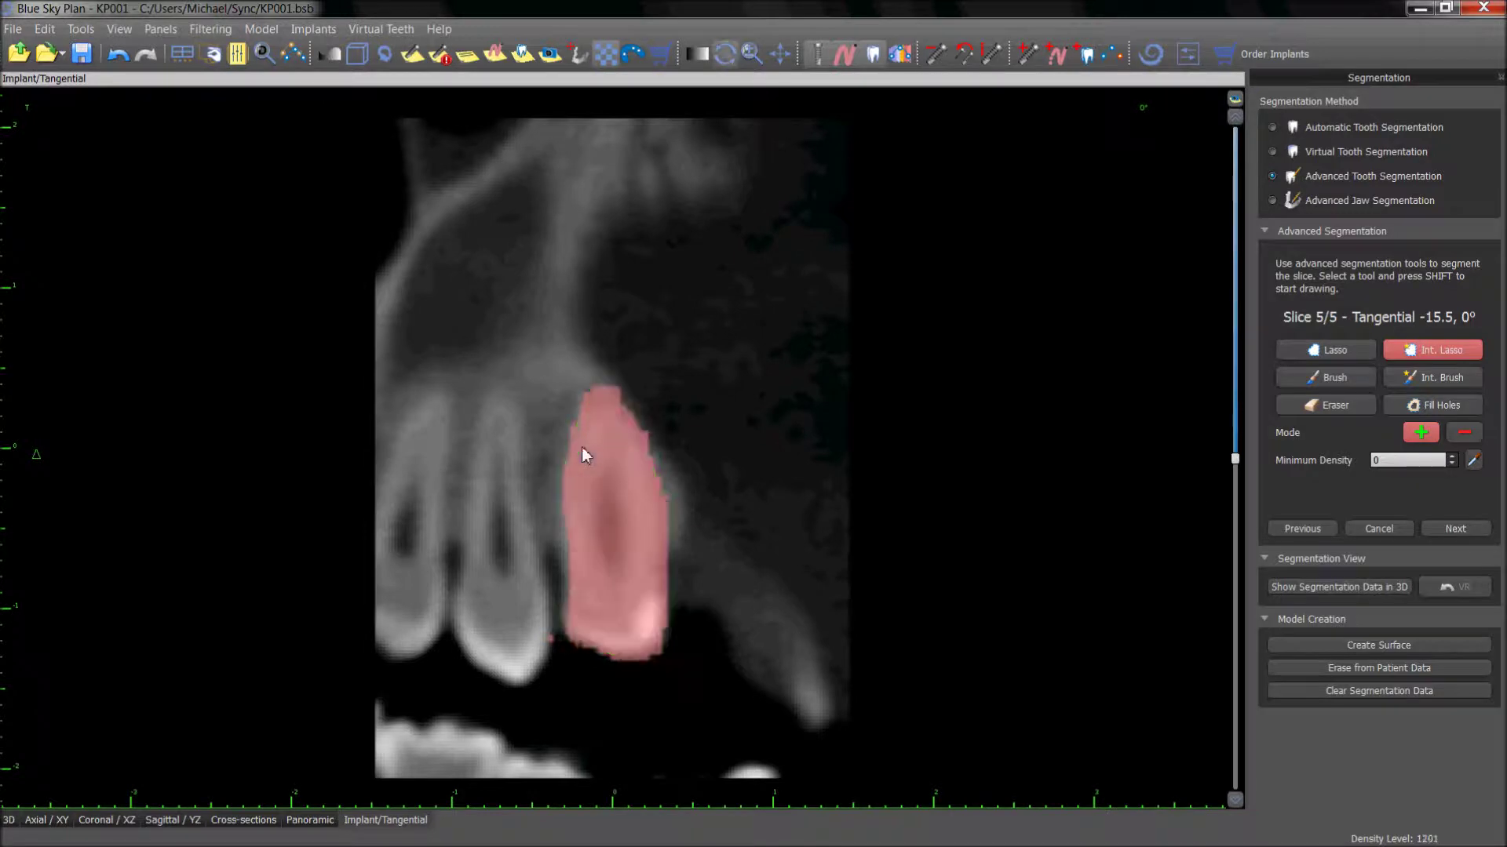
left_click(1443, 525)
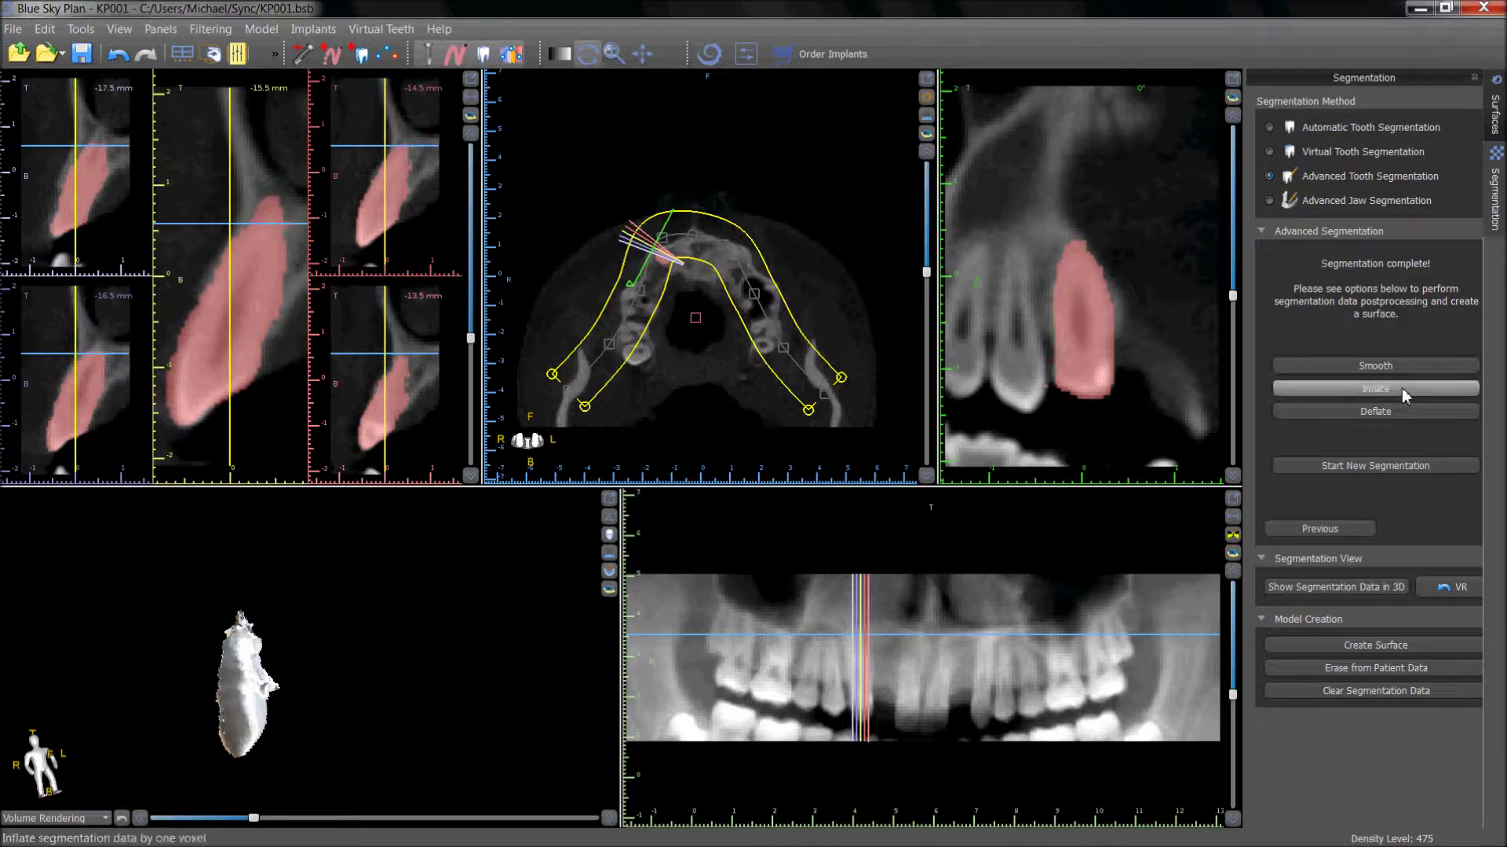
Deflate the tooth segmentation by one voxel for a slimmer fit
left_click(1386, 409)
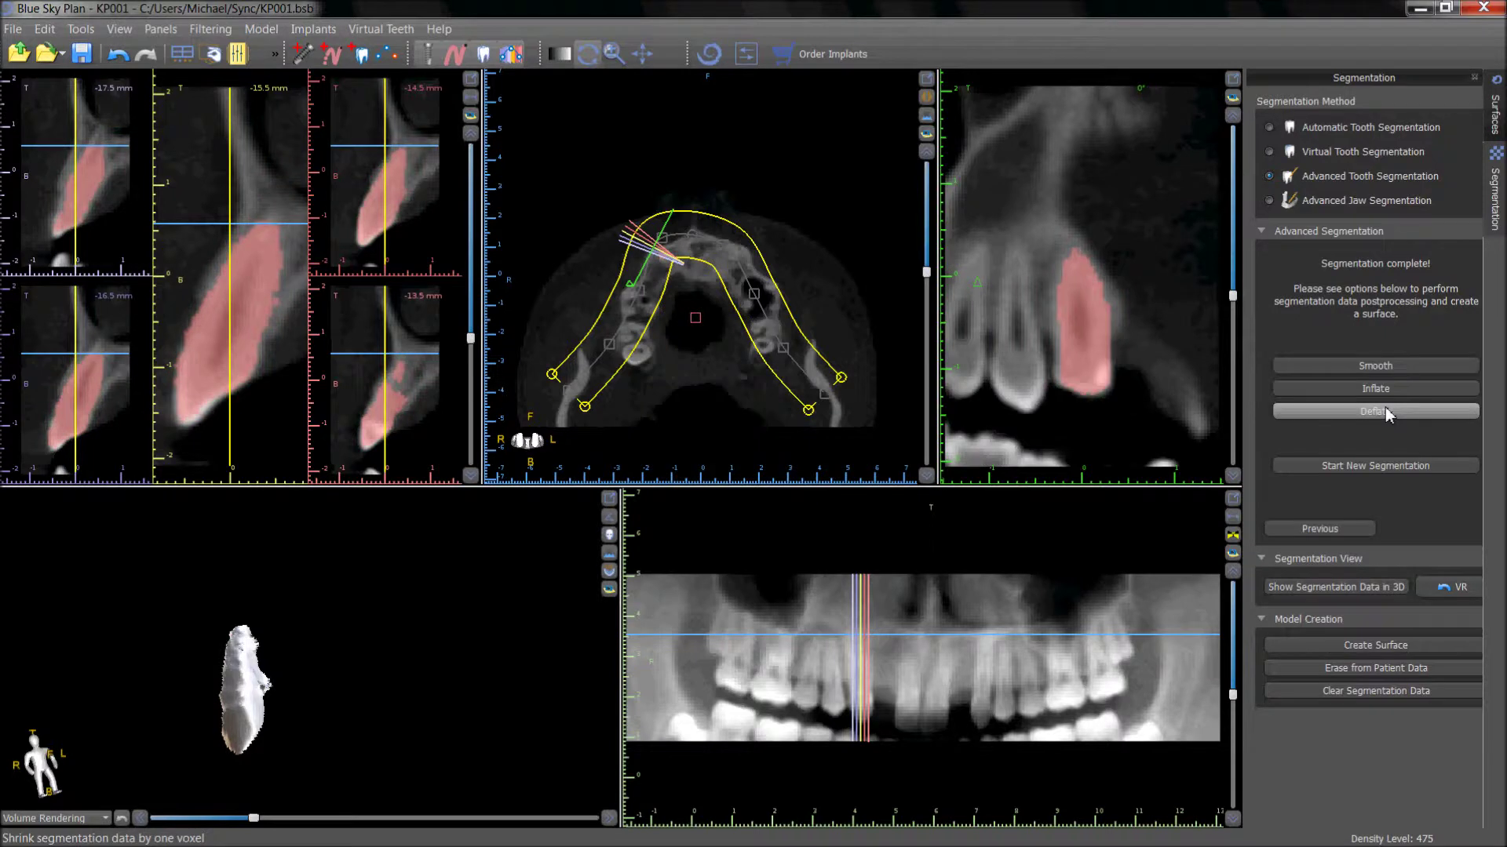